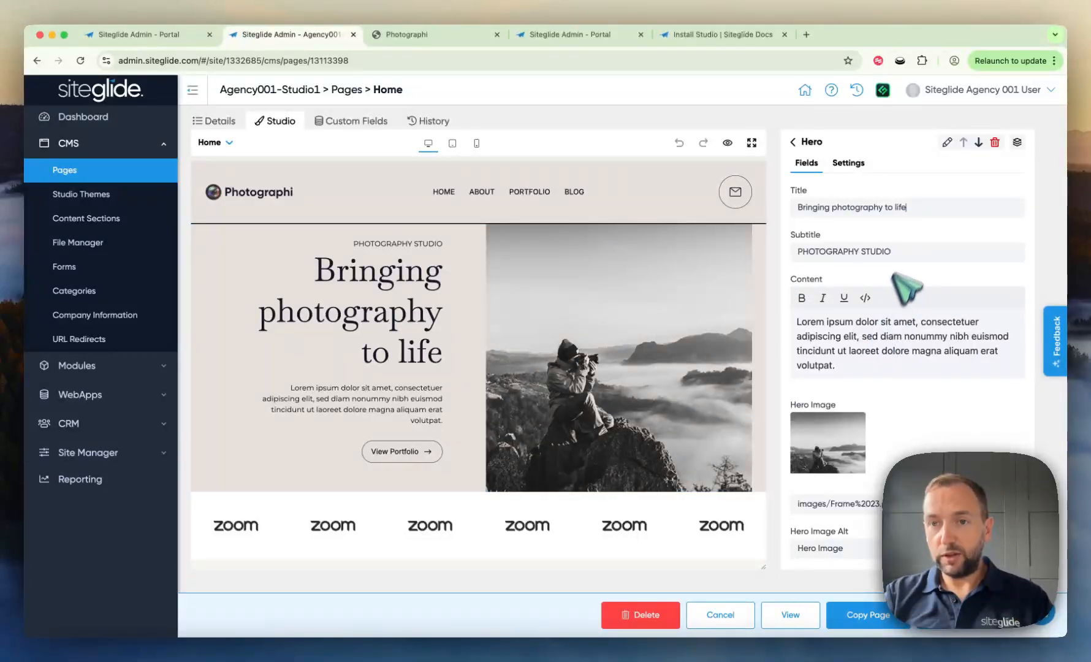
# Look through the Hero section's title, subtitle and content fields in the page editor.
pyautogui.click(898, 251)
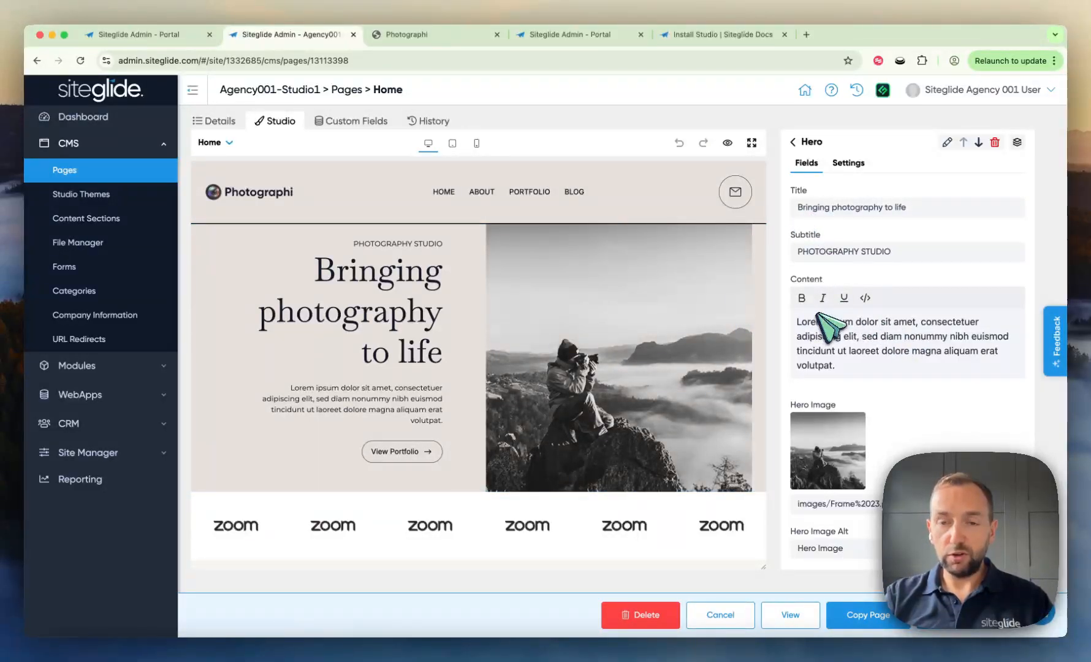
pyautogui.click(845, 367)
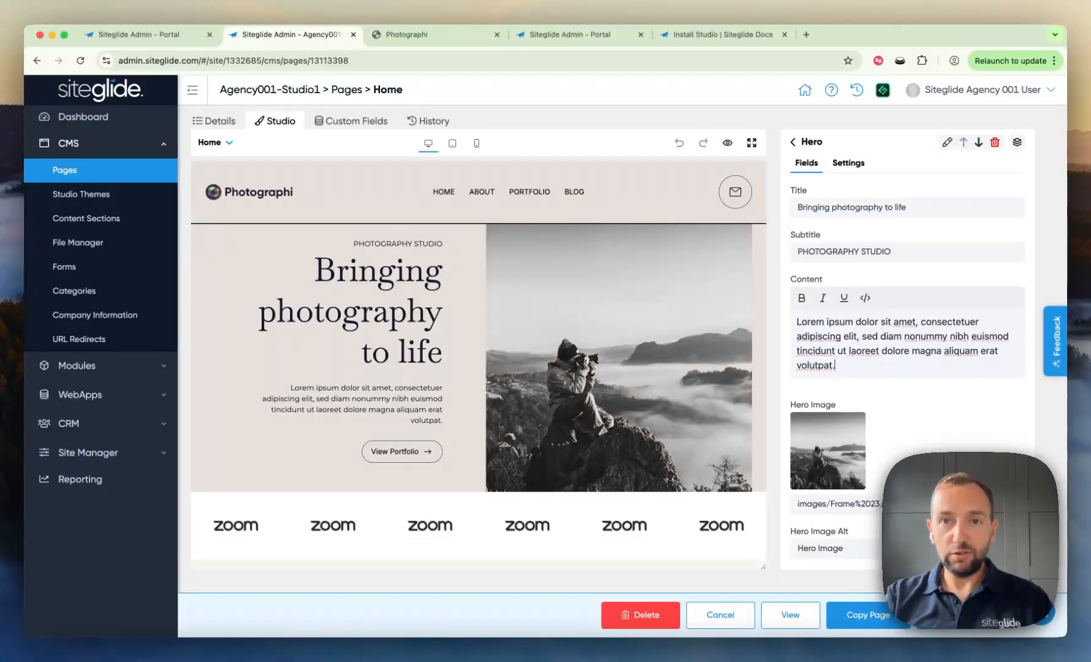
pyautogui.click(846, 363)
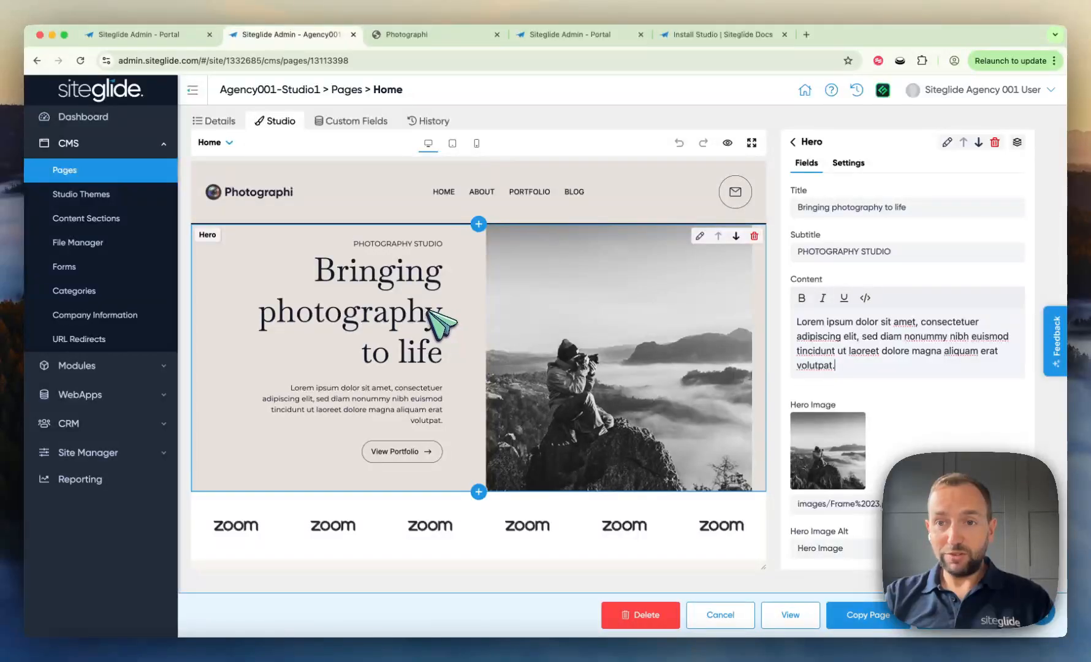
pyautogui.click(927, 213)
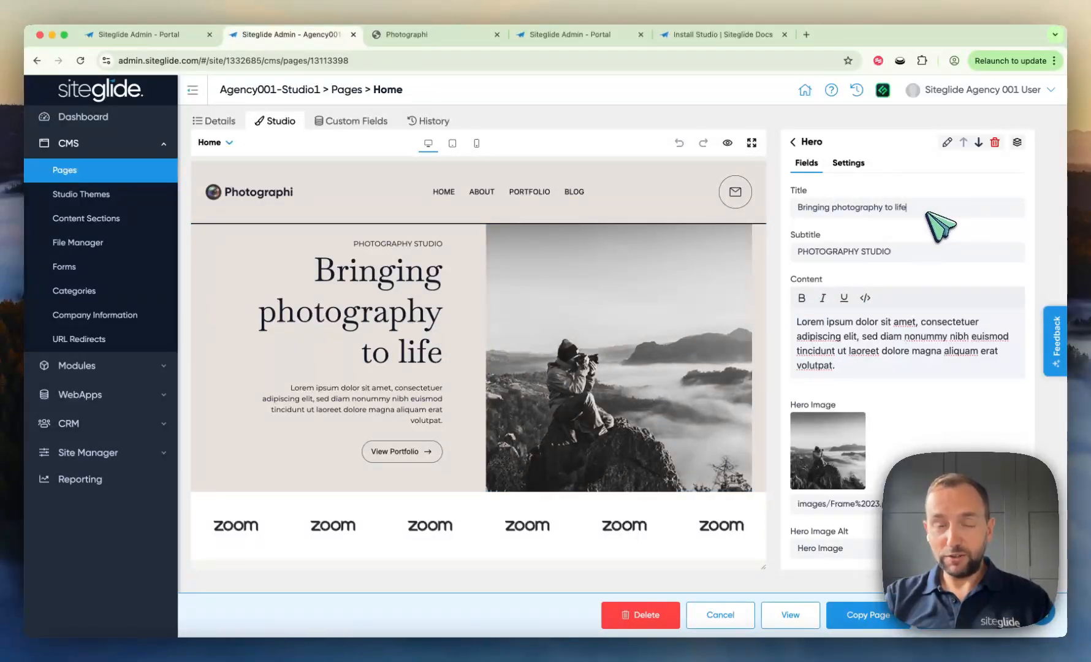
# Open the "Why working with us is different" Feature List section and inspect its settings and individual feature items.
pyautogui.scroll(-15, 613, 460)
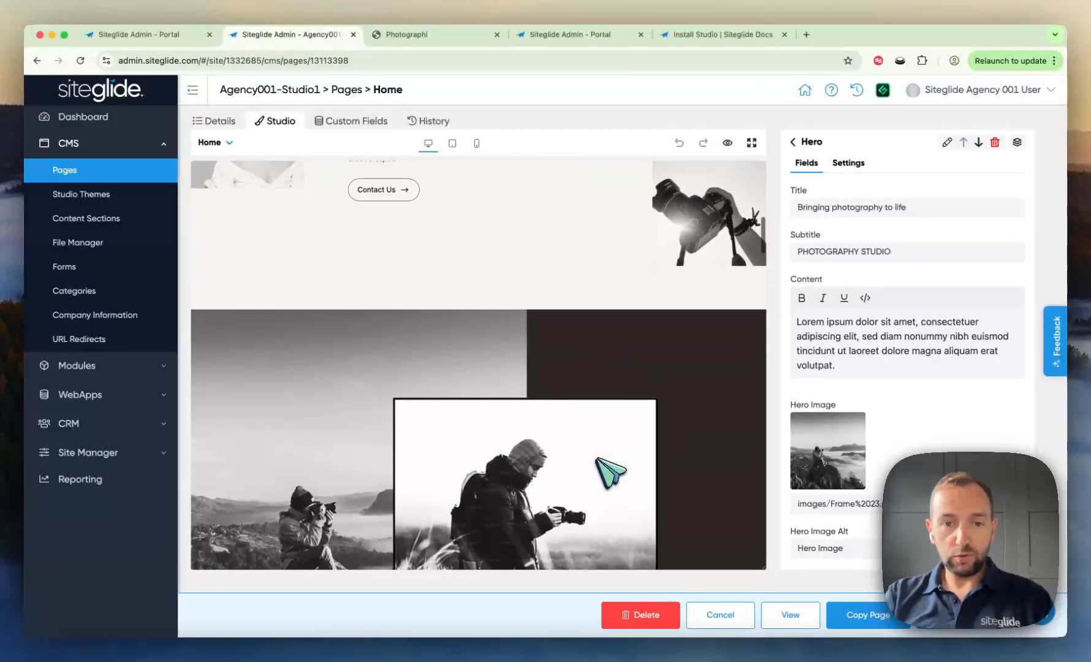
pyautogui.scroll(-10, 609, 474)
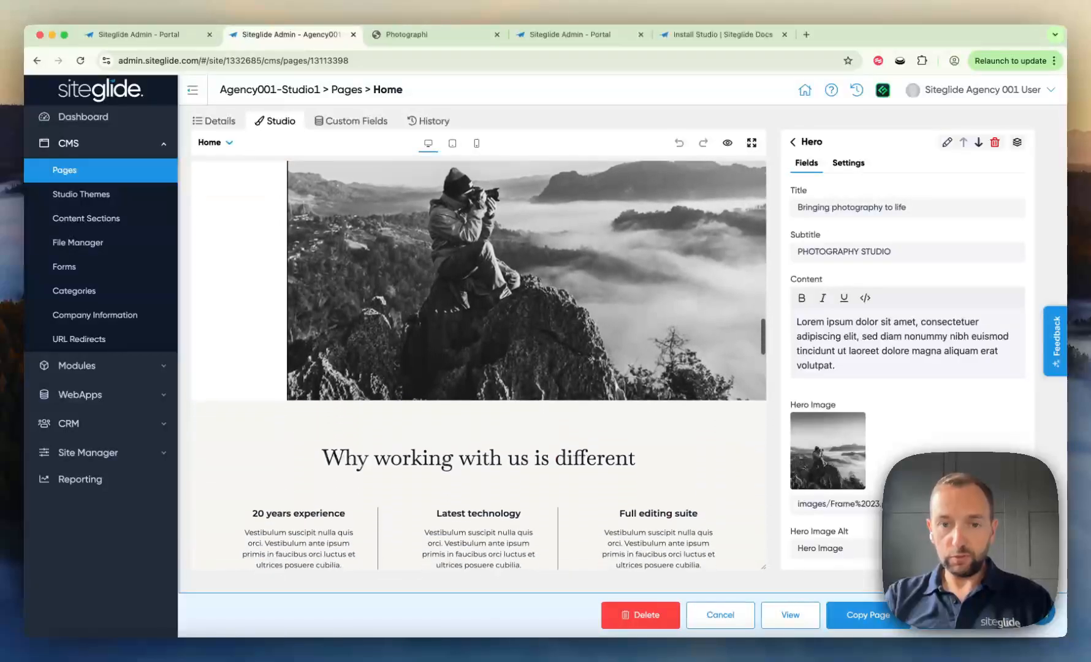
pyautogui.scroll(-4, 614, 470)
pyautogui.scroll(2, 610, 463)
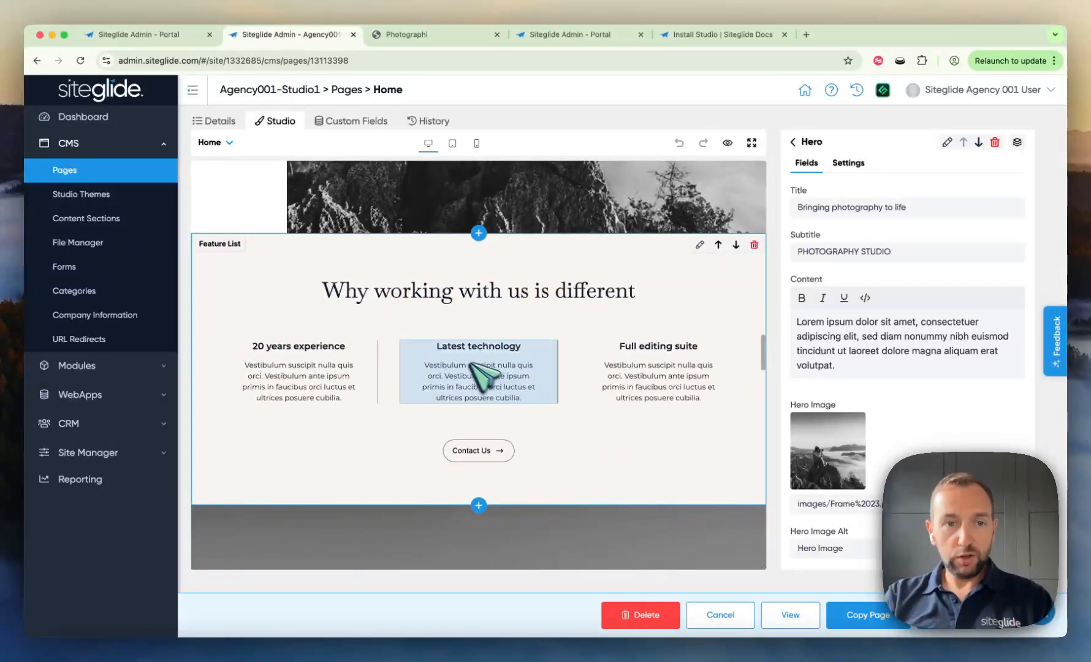
pyautogui.click(433, 293)
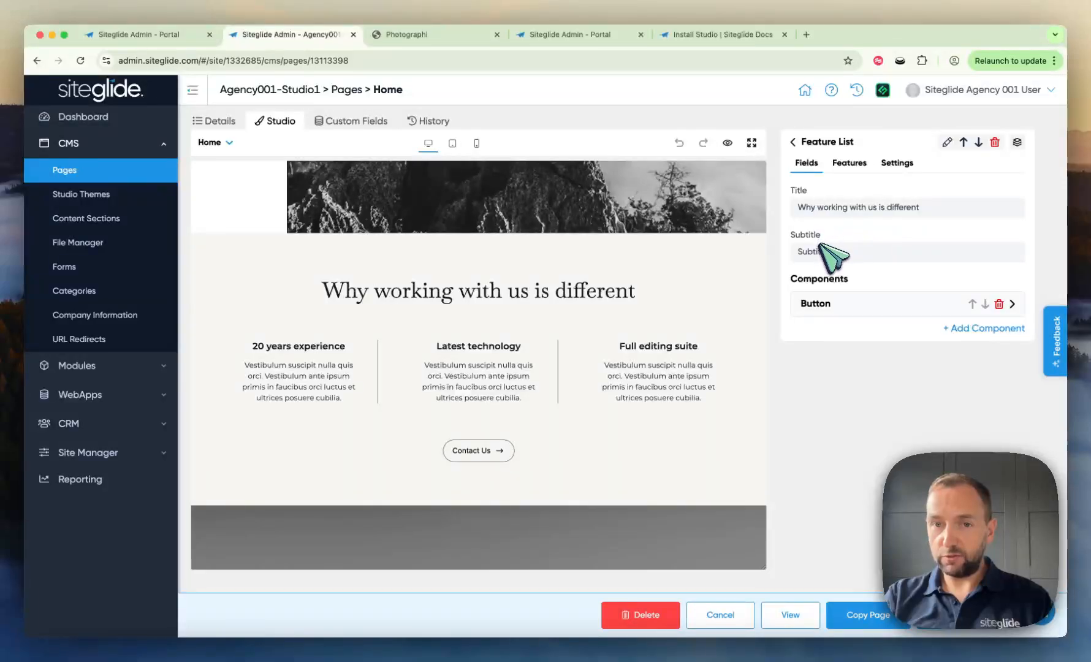
pyautogui.click(489, 351)
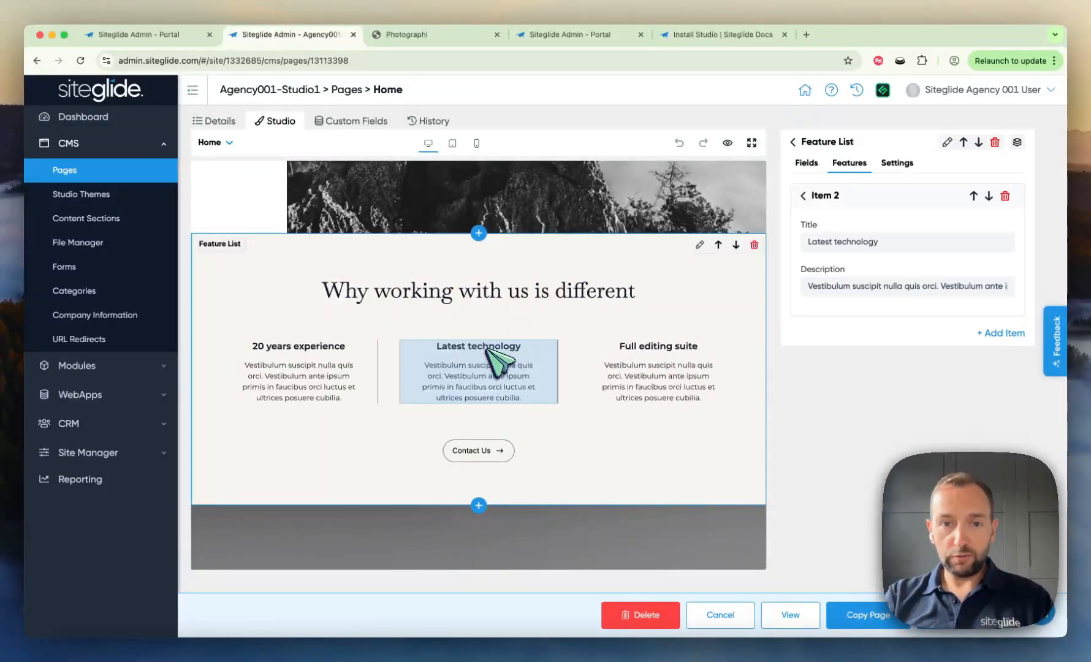
pyautogui.click(361, 356)
pyautogui.click(480, 358)
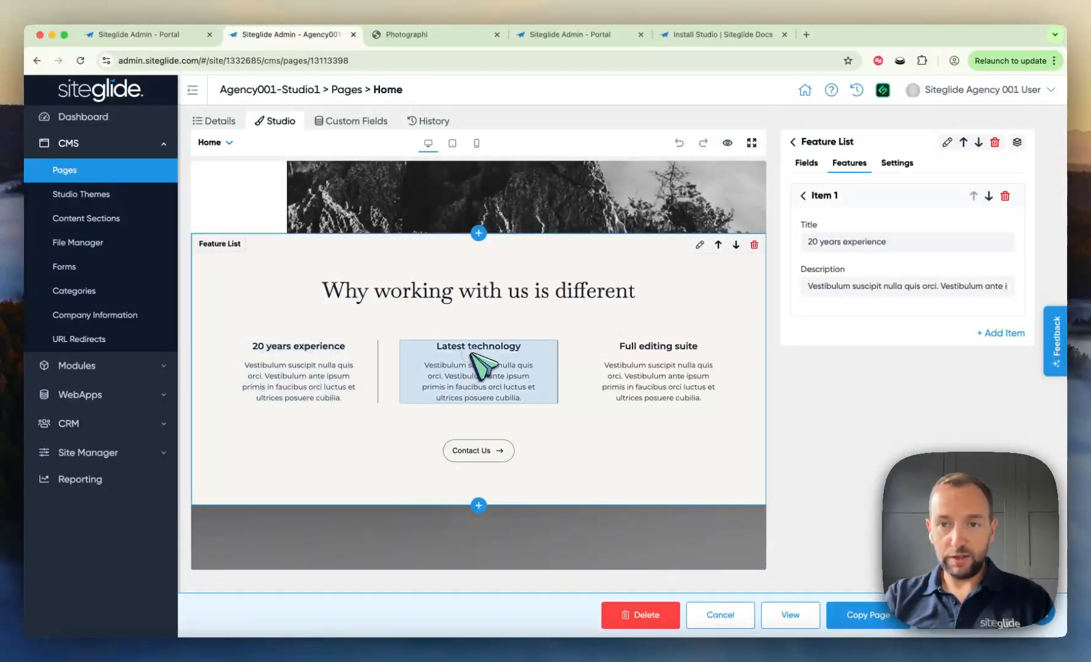
pyautogui.click(836, 197)
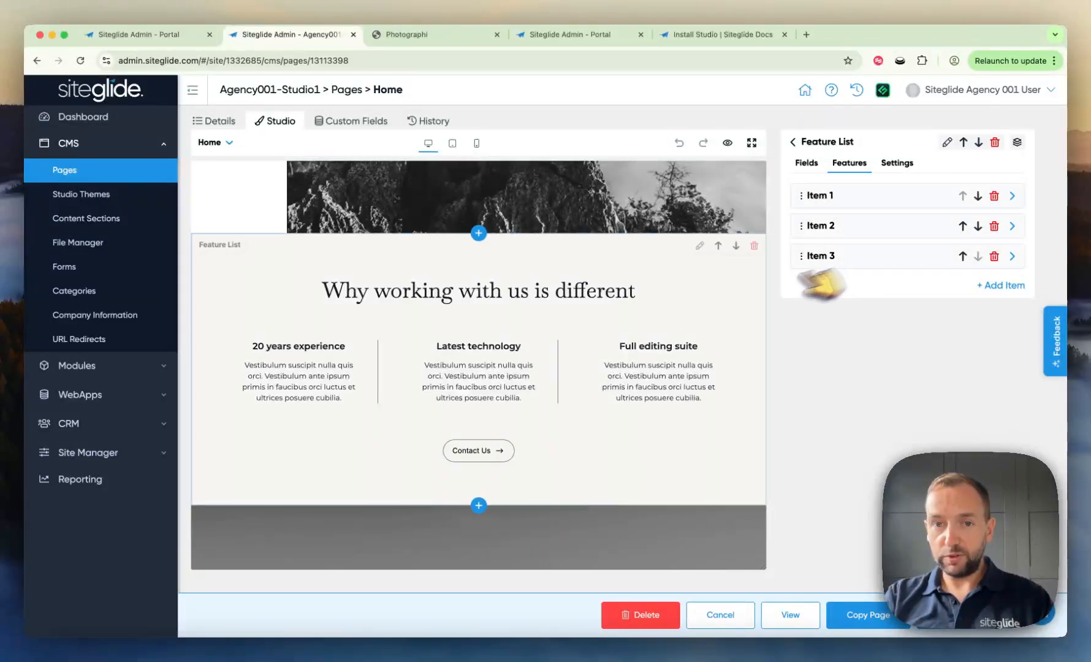
# Retitle the second feature item as "Latest technology Updated" and delete that item from the Feature List.
pyautogui.click(491, 353)
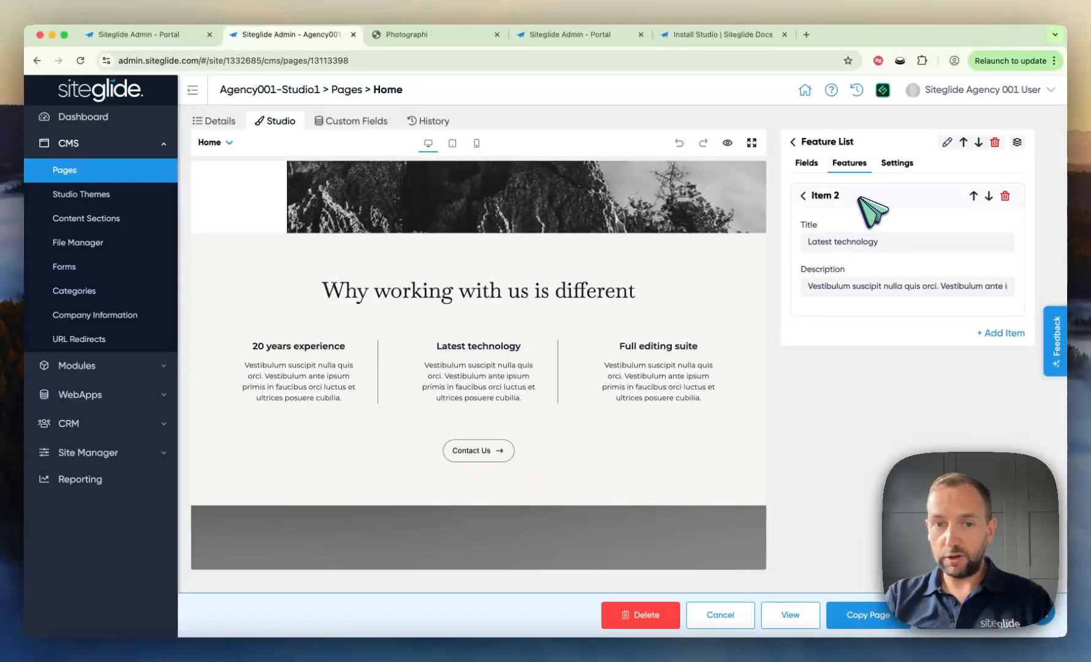
pyautogui.click(887, 242)
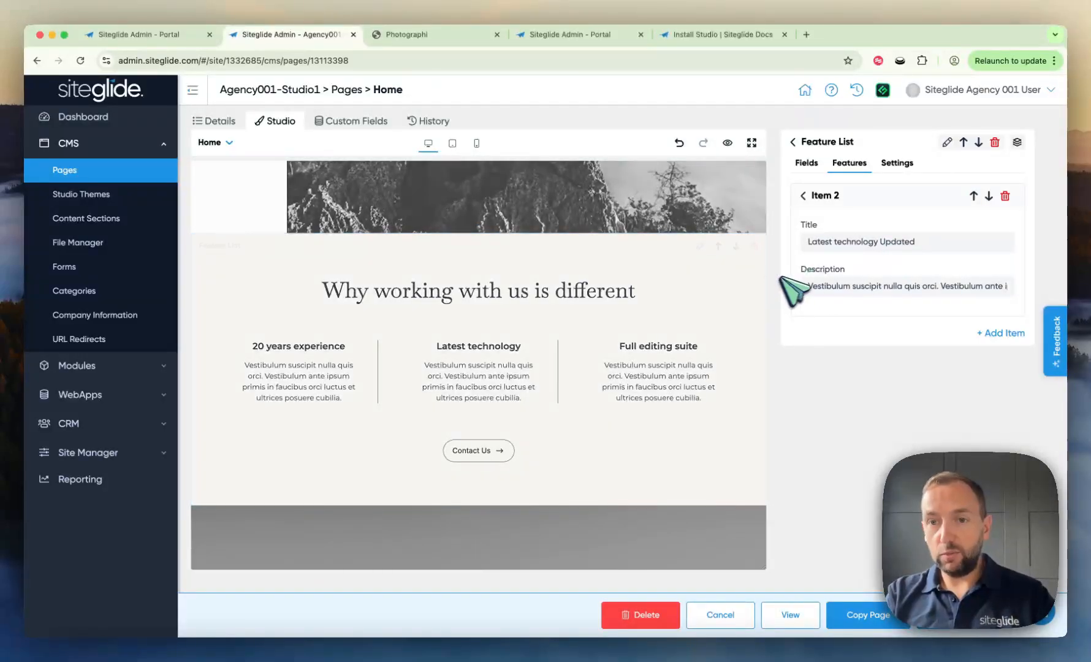
pyautogui.click(1005, 196)
pyautogui.click(645, 151)
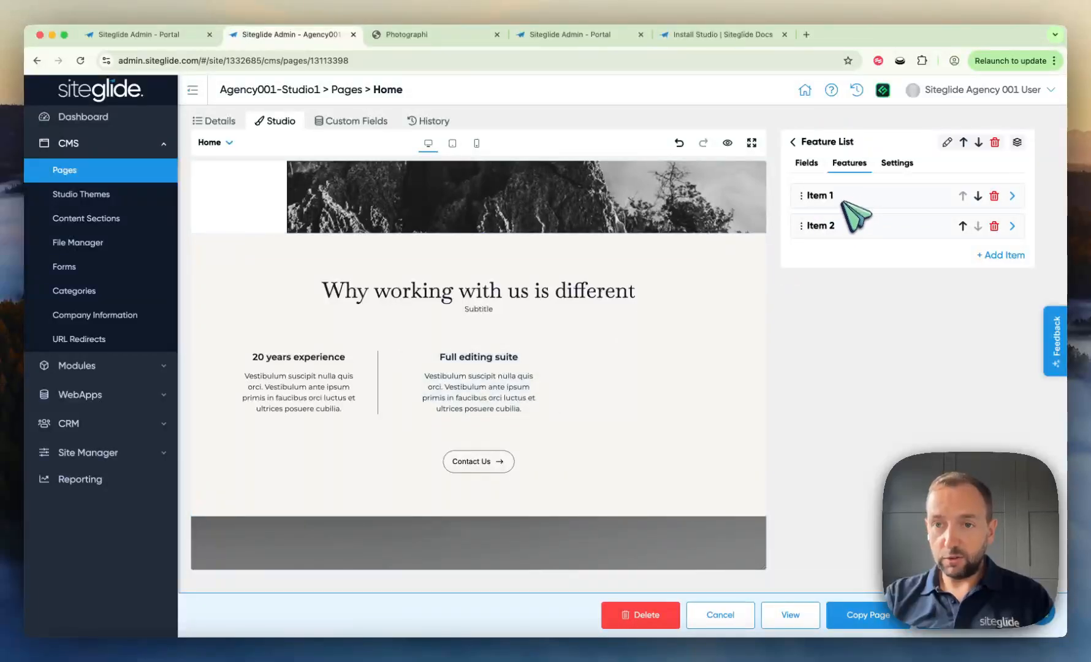
pyautogui.click(831, 226)
pyautogui.click(807, 195)
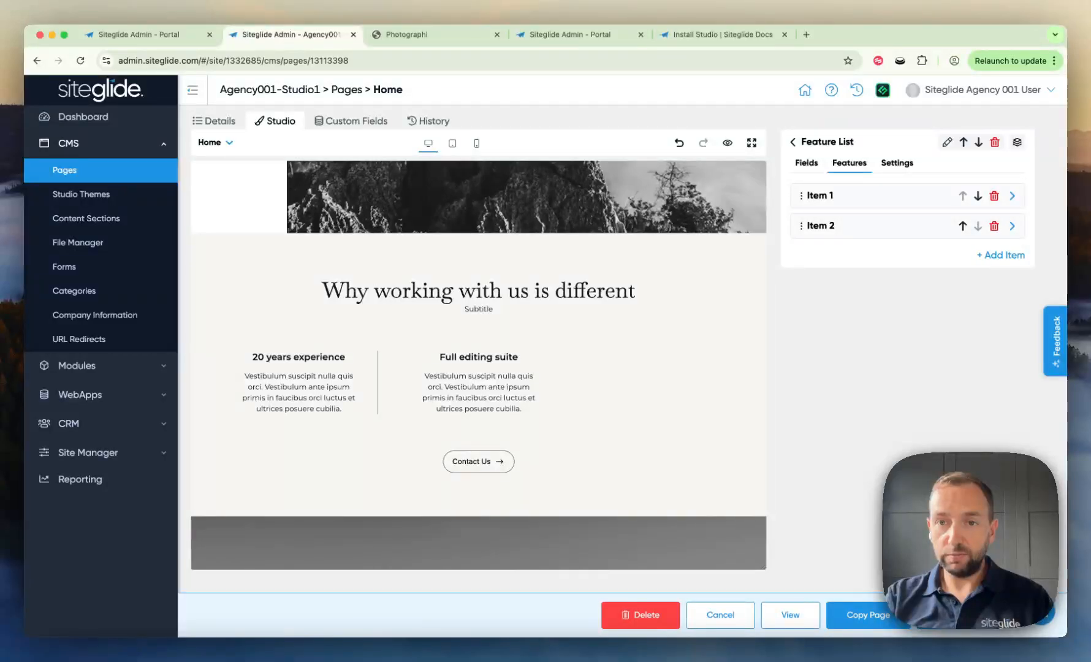
# Connect the Feature List's features to dynamic data with FAQ as the datasource.
pyautogui.click(1017, 142)
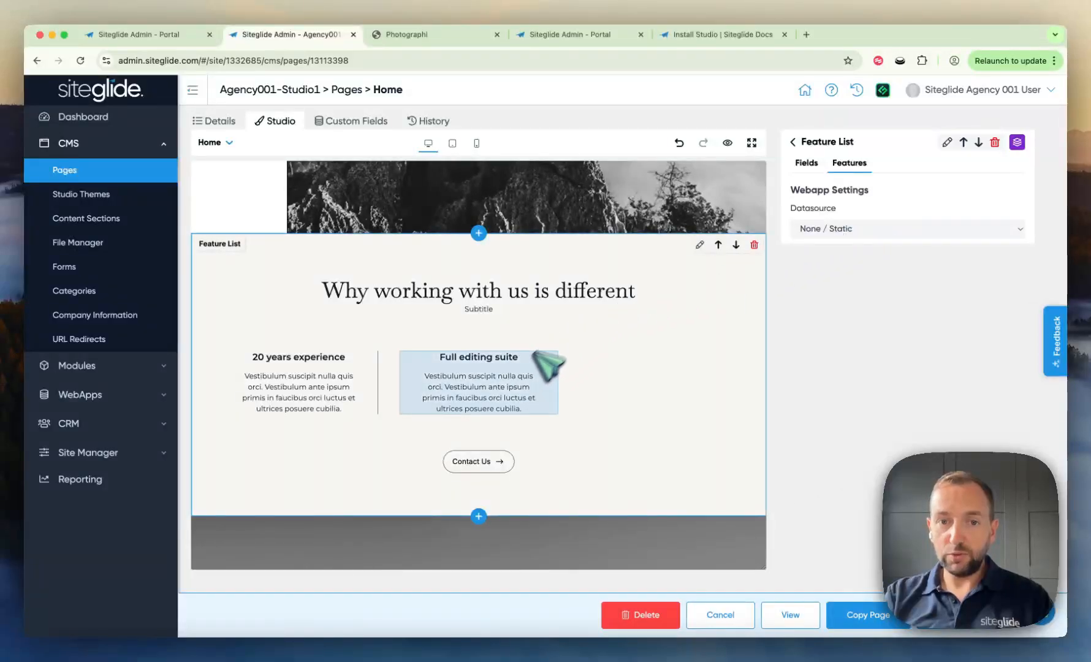
pyautogui.click(840, 229)
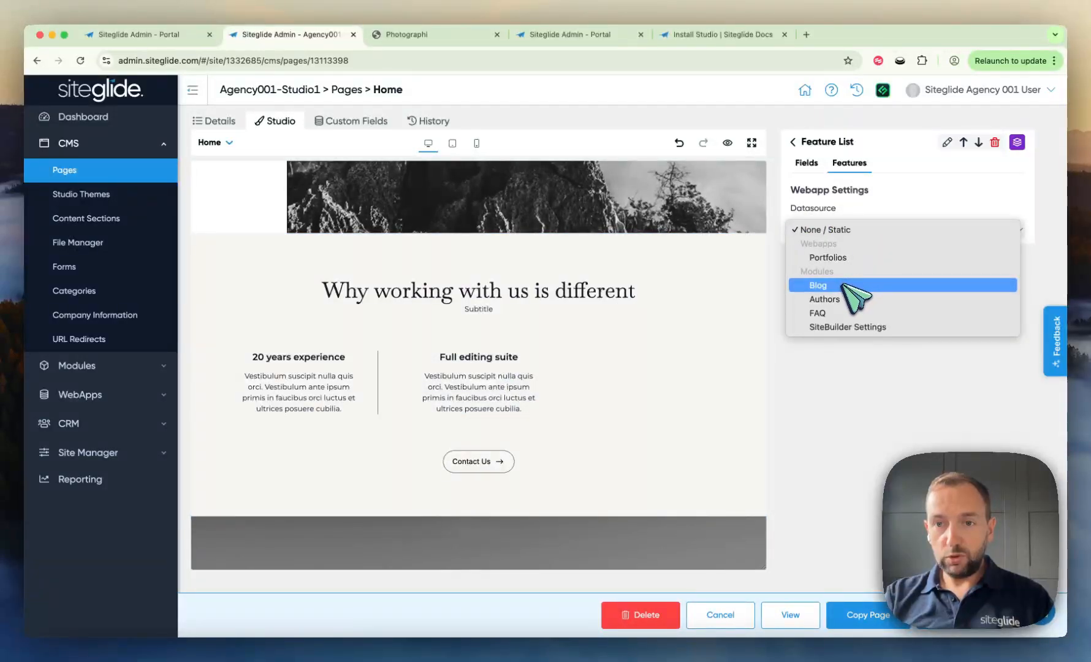
pyautogui.click(818, 313)
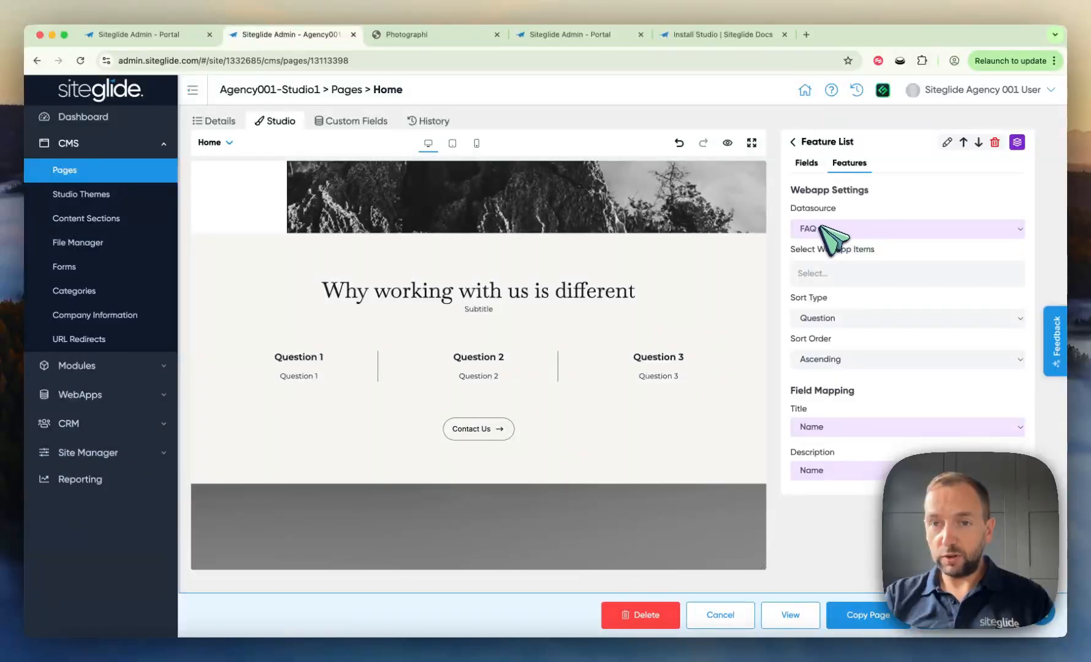
# Try limiting the displayed FAQ items to Question 1, and clear that selection.
pyautogui.click(852, 279)
pyautogui.click(822, 299)
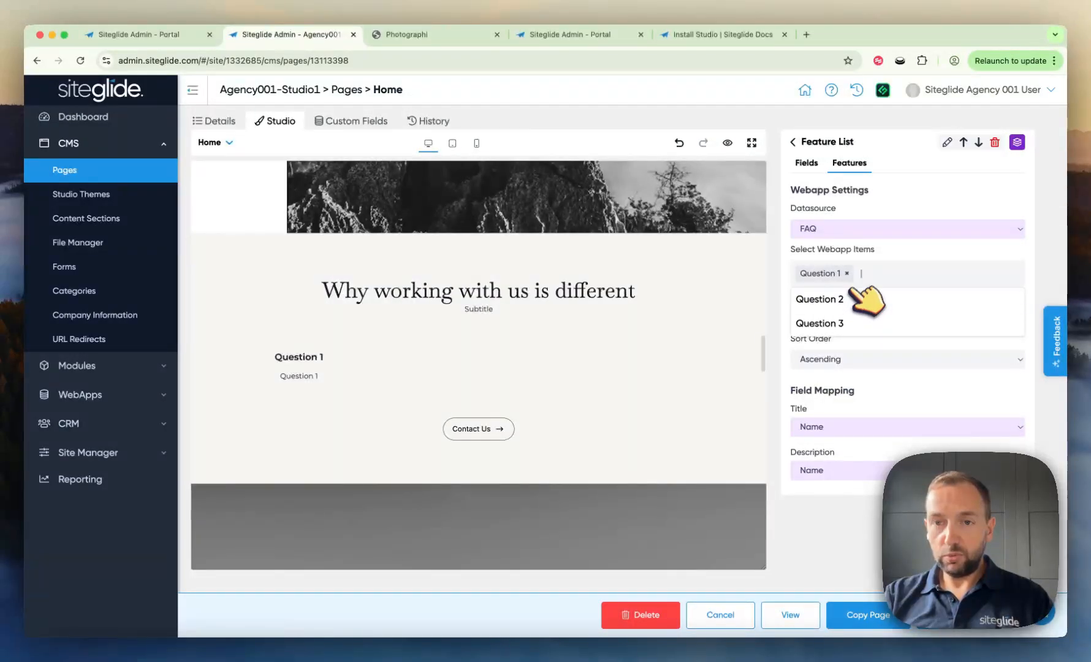
pyautogui.click(847, 274)
pyautogui.click(883, 252)
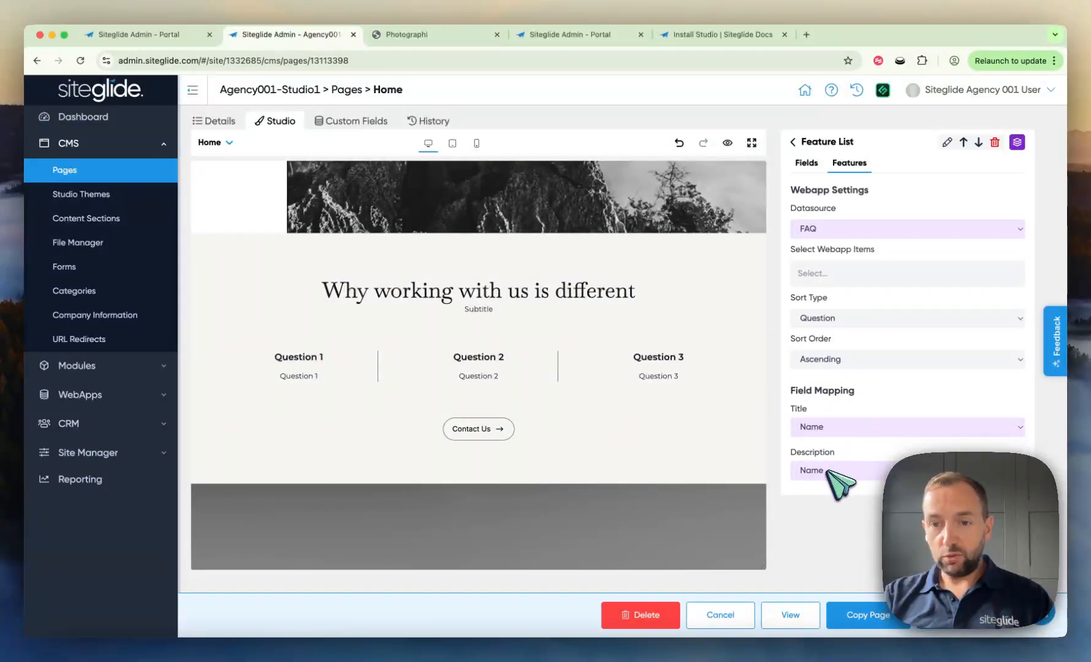
# Map the feature Description to the Answer field and the feature Title to the Question field.
pyautogui.click(829, 471)
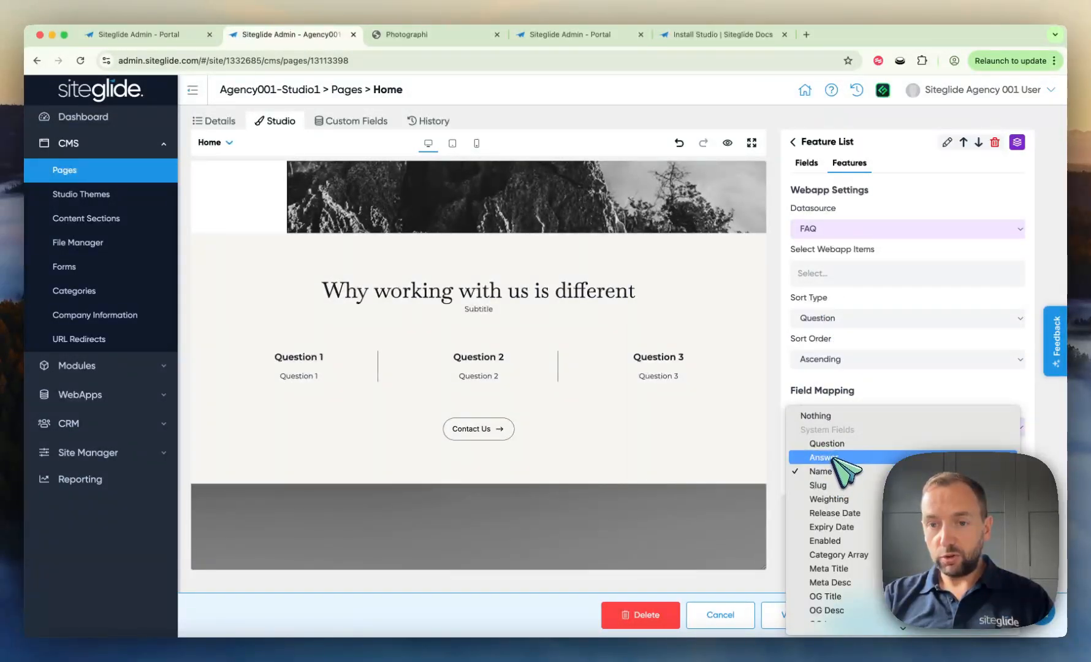
pyautogui.click(836, 459)
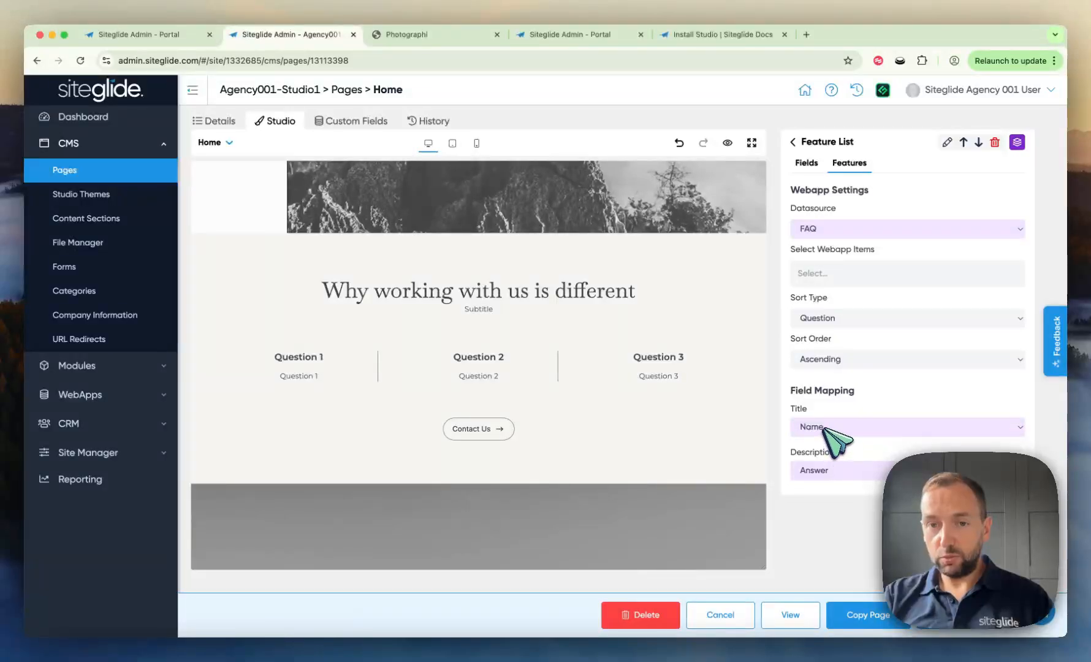
pyautogui.click(835, 427)
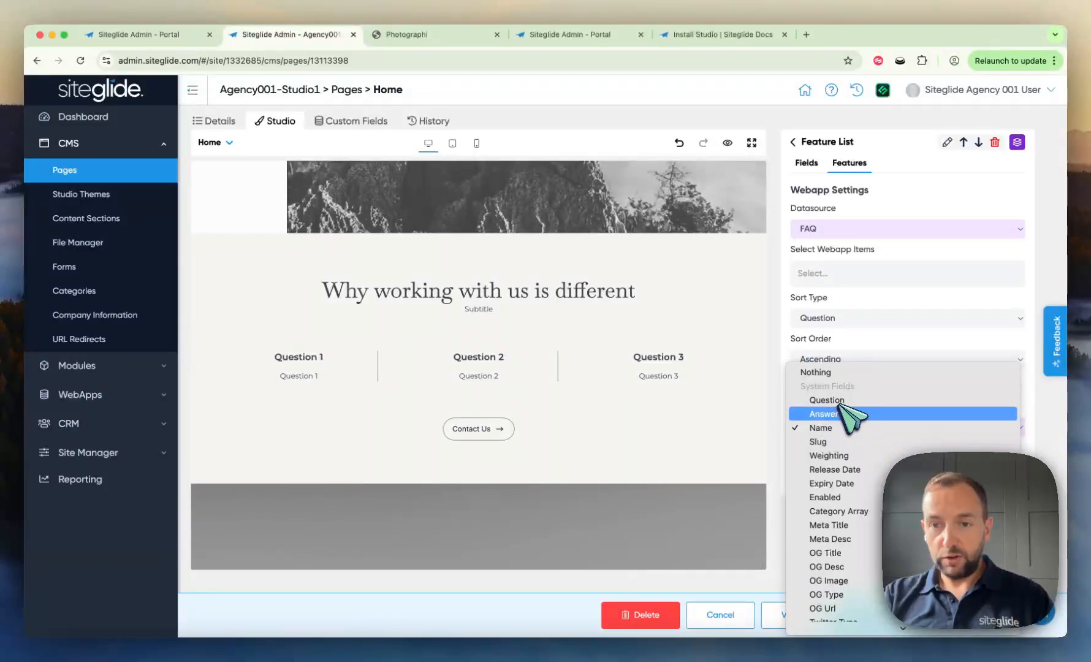
pyautogui.click(845, 412)
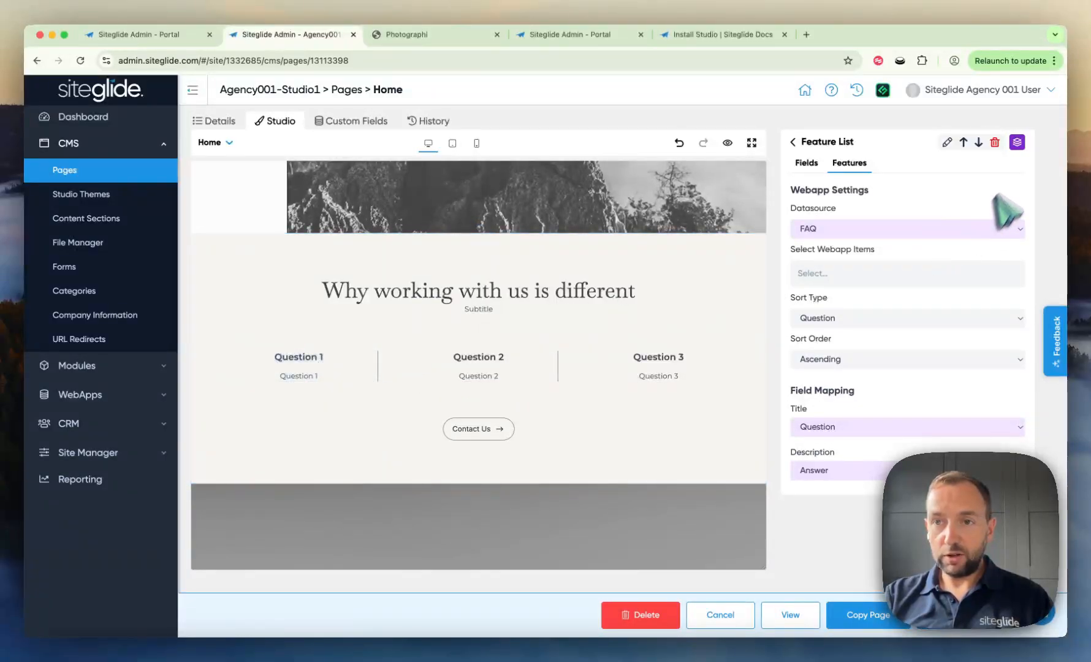
# Leave the datasource settings and inspect the editable fields of the Question 1 and Question 2 items.
pyautogui.click(1017, 143)
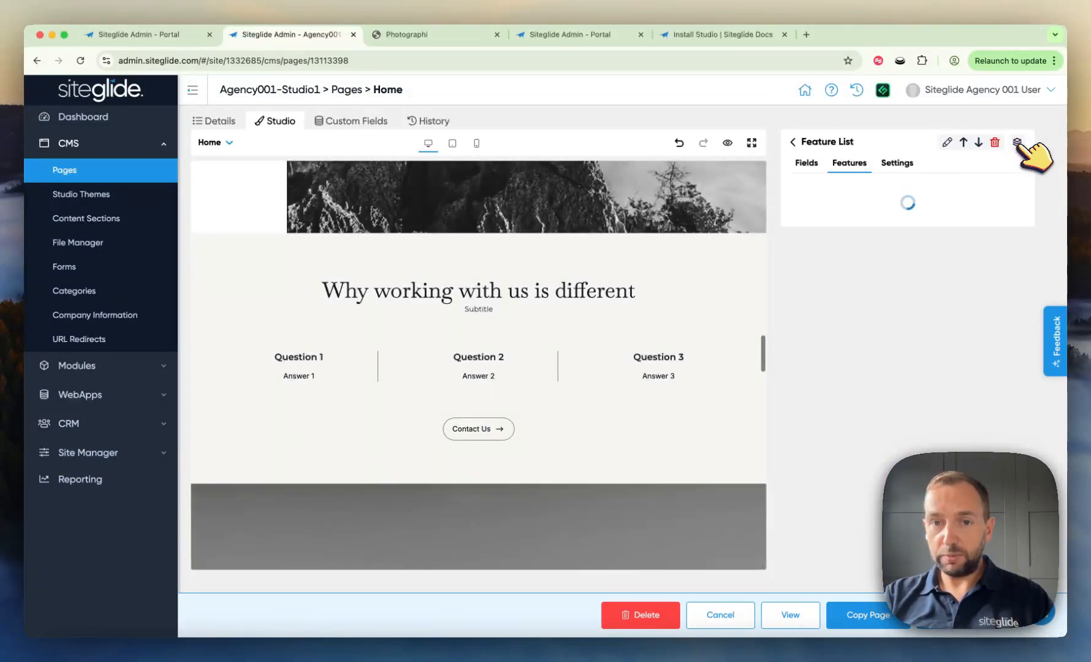
pyautogui.click(479, 376)
pyautogui.click(309, 384)
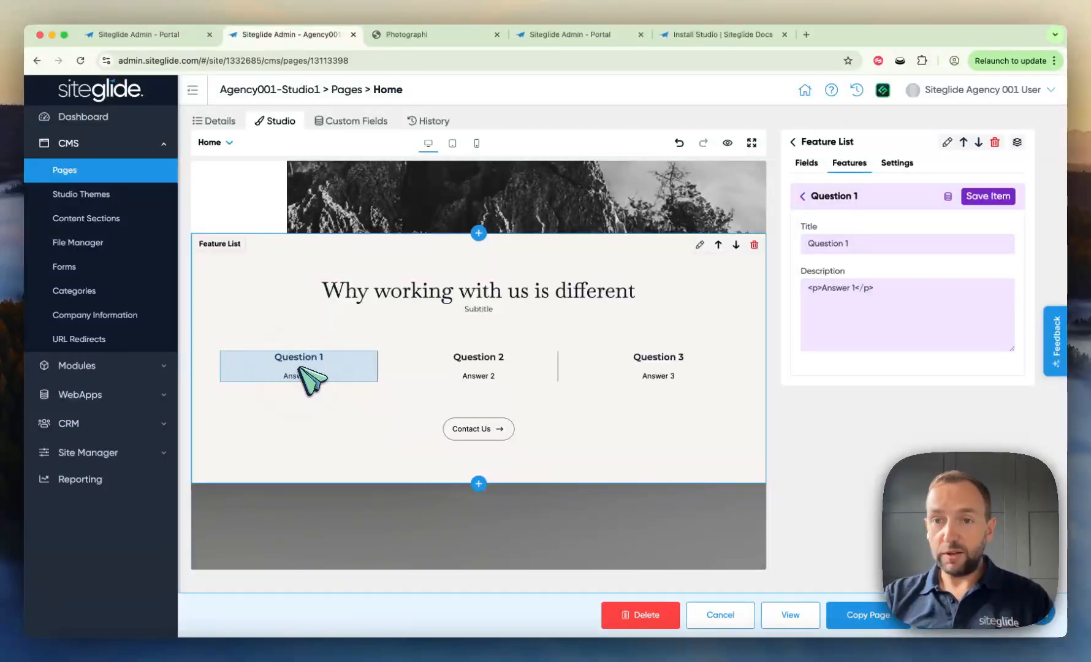
pyautogui.click(484, 377)
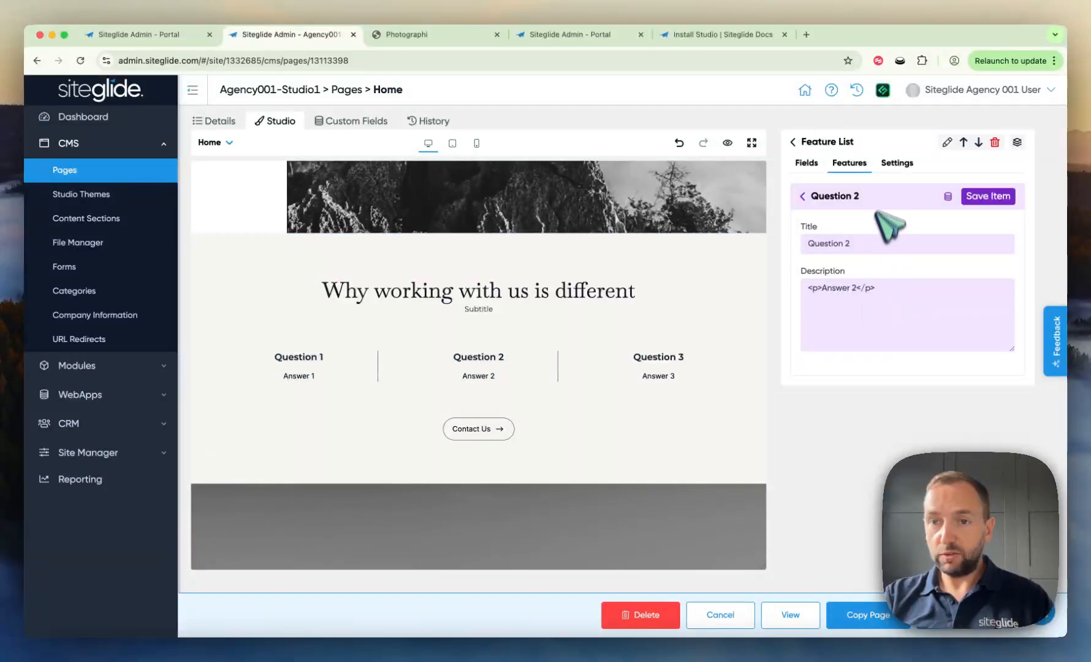
pyautogui.click(879, 250)
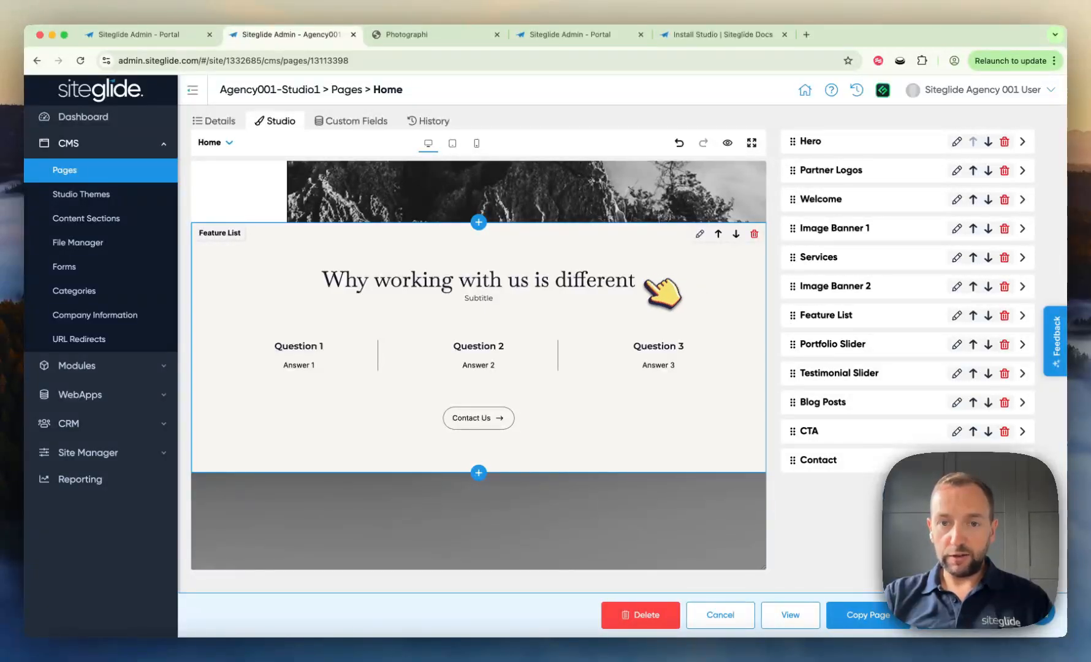
# Open the Feature List section's layout for editing and compare its AI chat preview with its source code view.
pyautogui.click(699, 233)
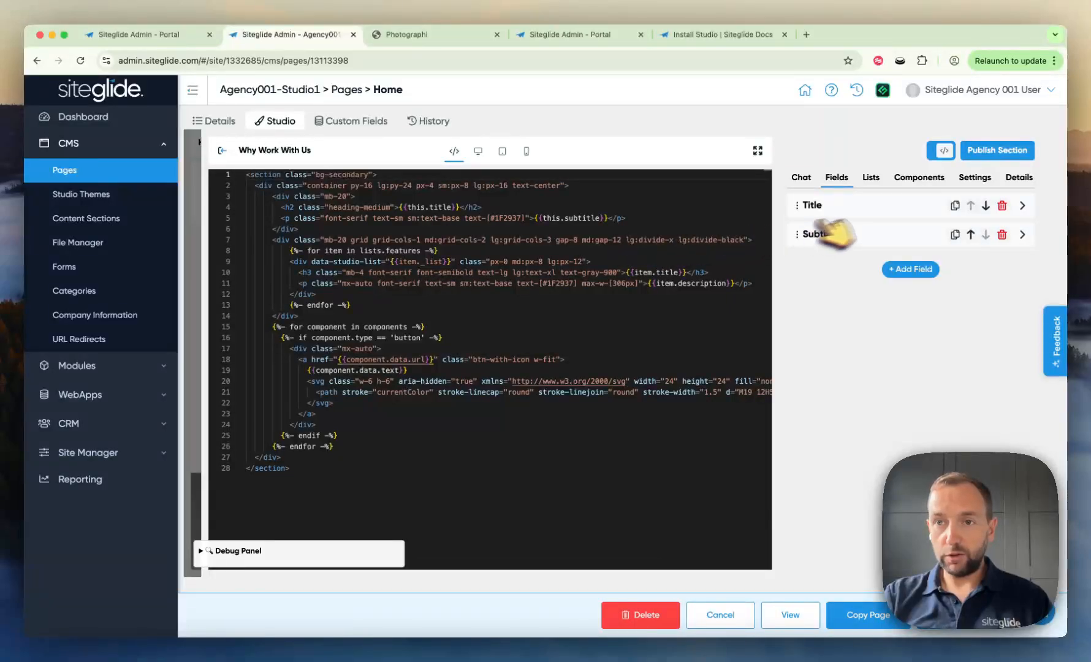
pyautogui.click(944, 151)
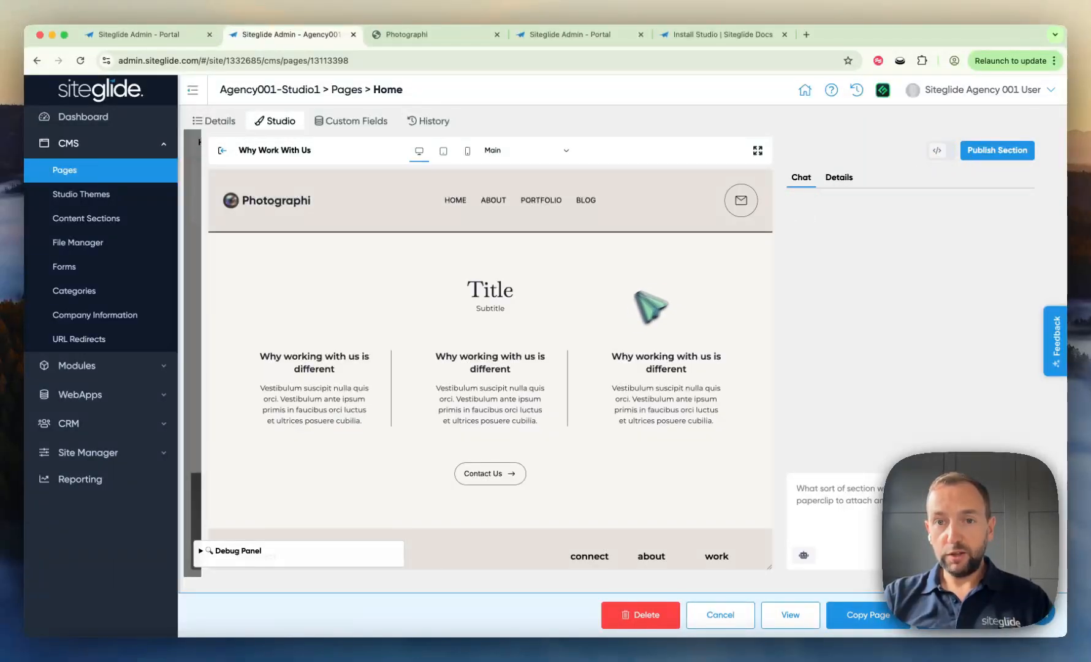
pyautogui.click(940, 150)
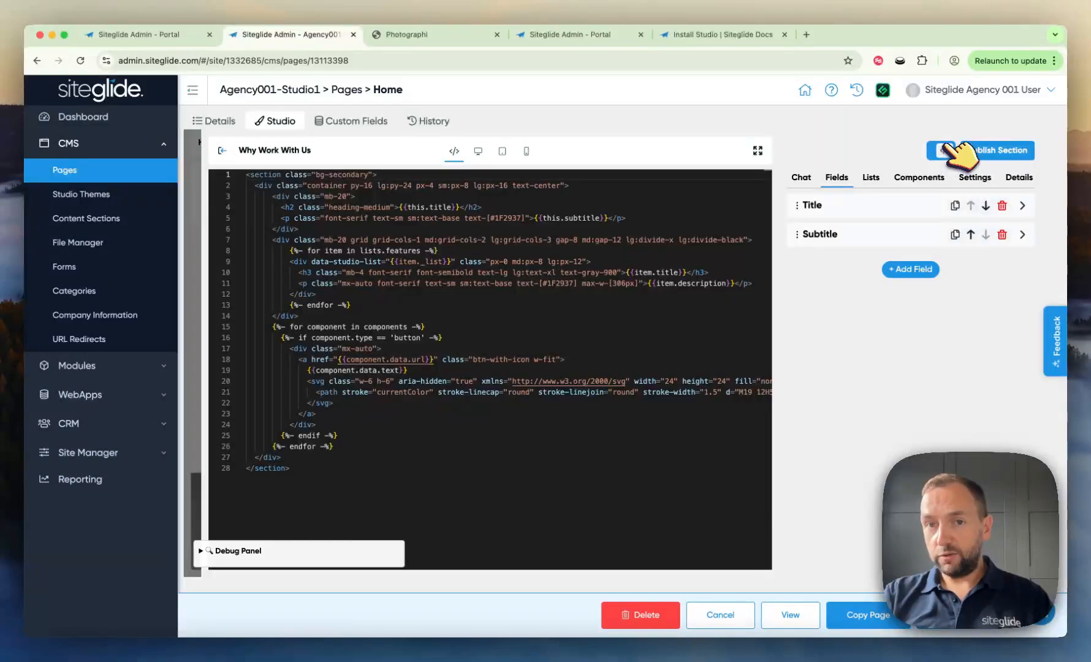
pyautogui.click(940, 151)
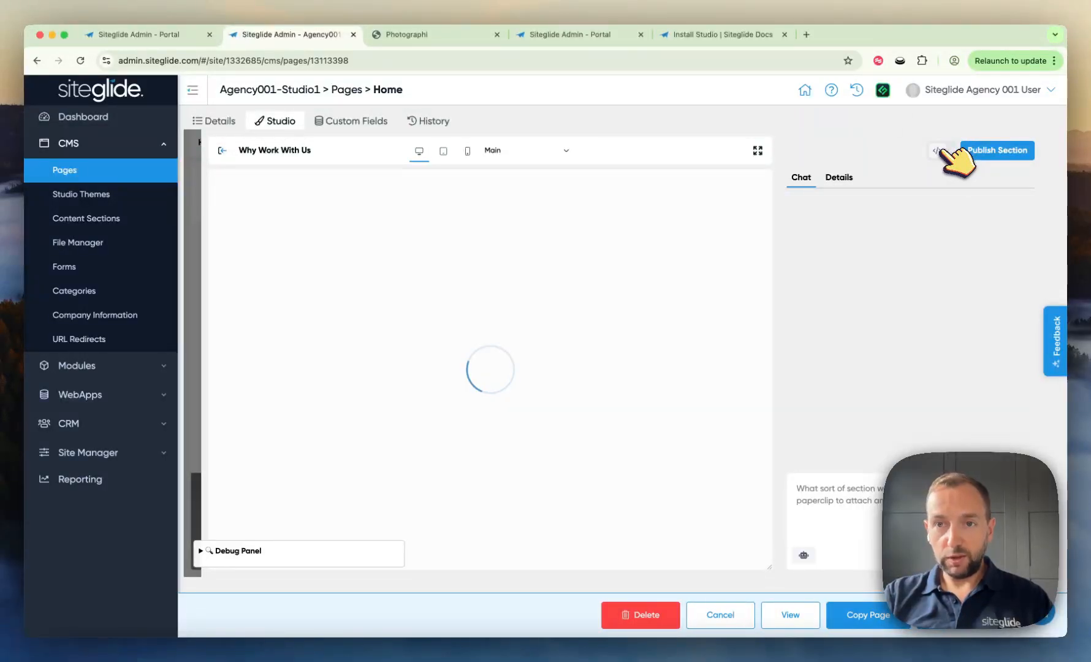
pyautogui.click(799, 487)
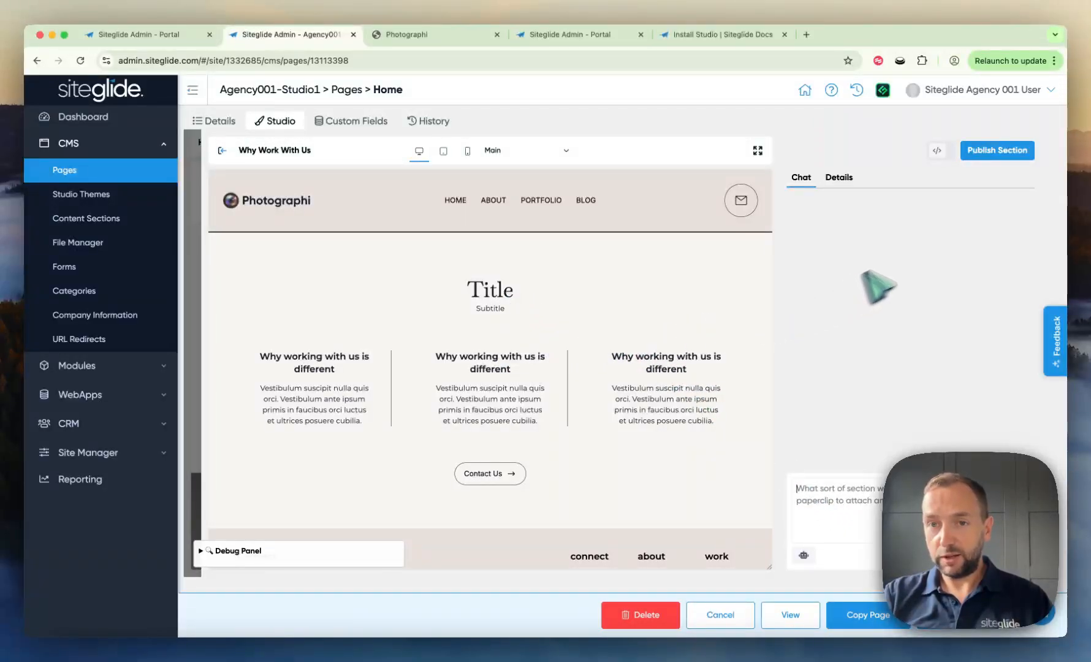
pyautogui.click(938, 150)
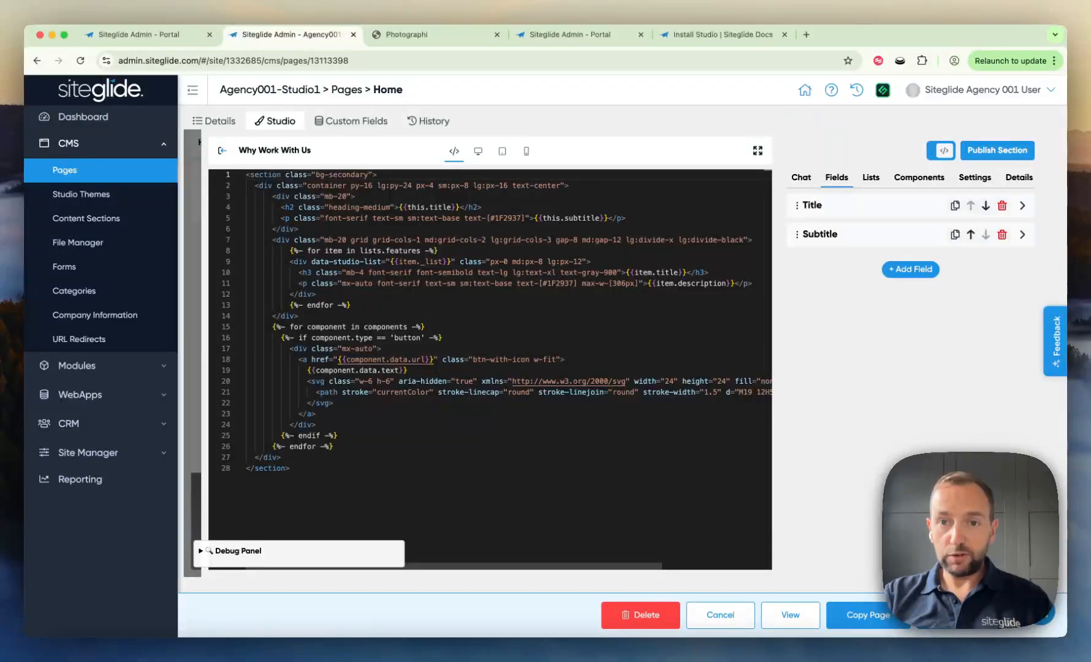
pyautogui.moveTo(472, 205)
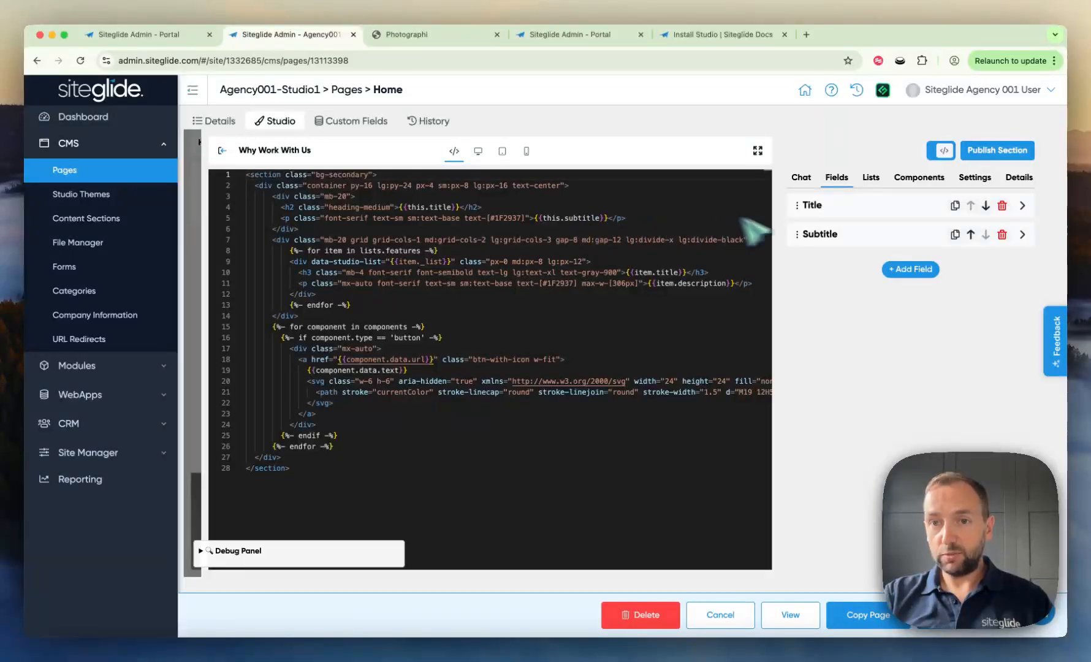
# Examine the Why Work With Us section's Features list settings and AI chat beside its code, and return to the Home page's section list.
pyautogui.click(811, 205)
pyautogui.click(873, 177)
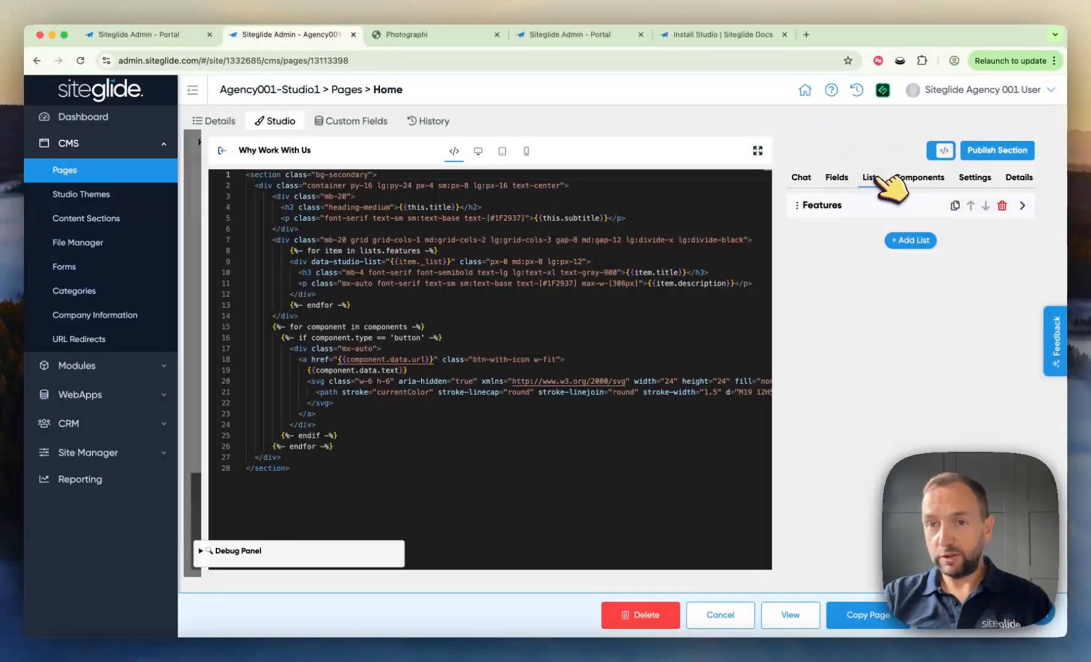
pyautogui.click(867, 207)
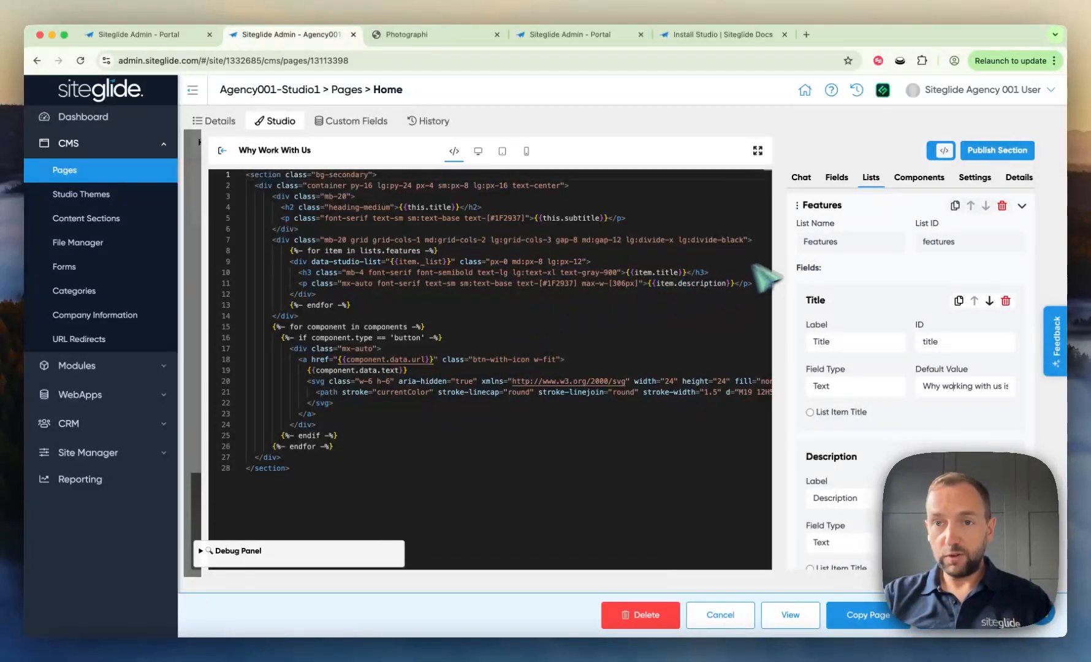
pyautogui.click(800, 177)
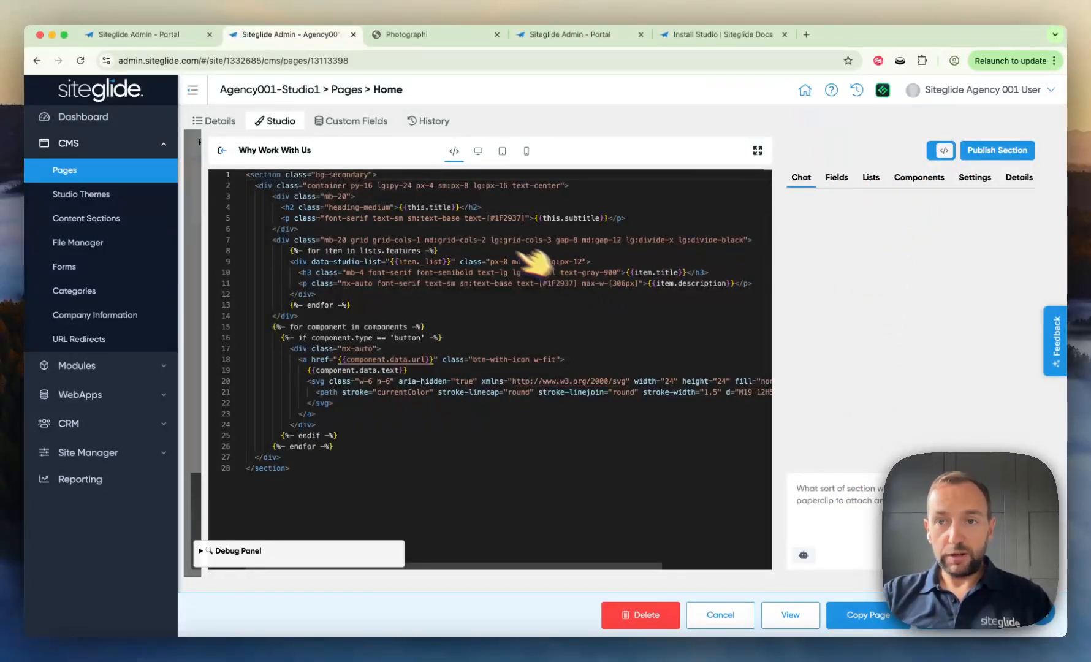
pyautogui.click(222, 150)
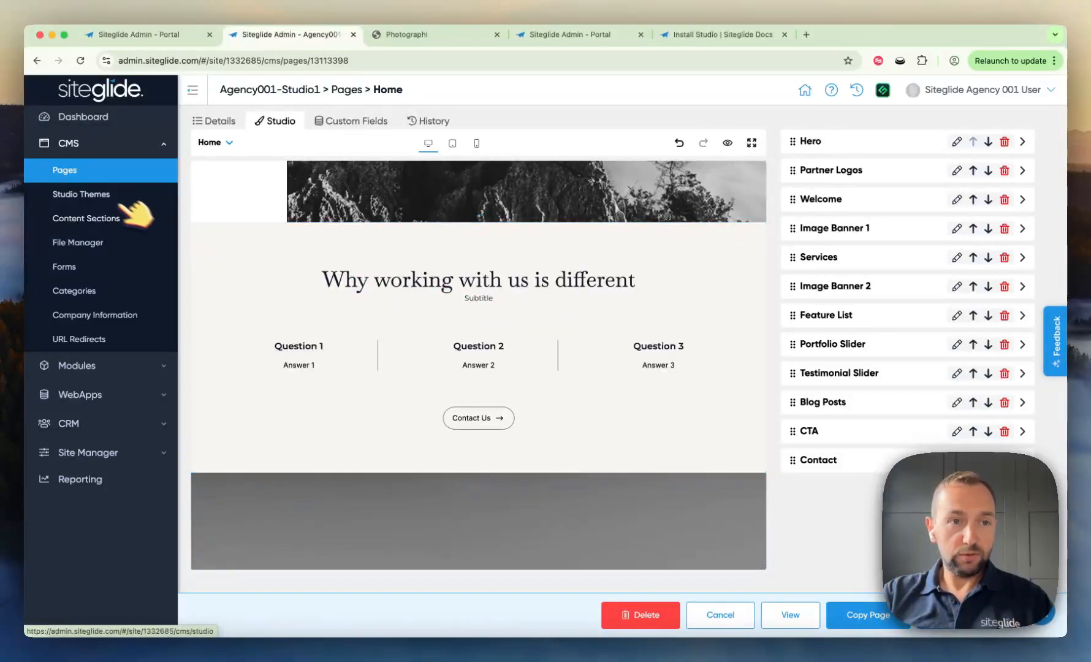
# Leave the Home page editor for the site's Studio Themes and set the theme preview to the Home page.
pyautogui.click(103, 194)
pyautogui.click(646, 149)
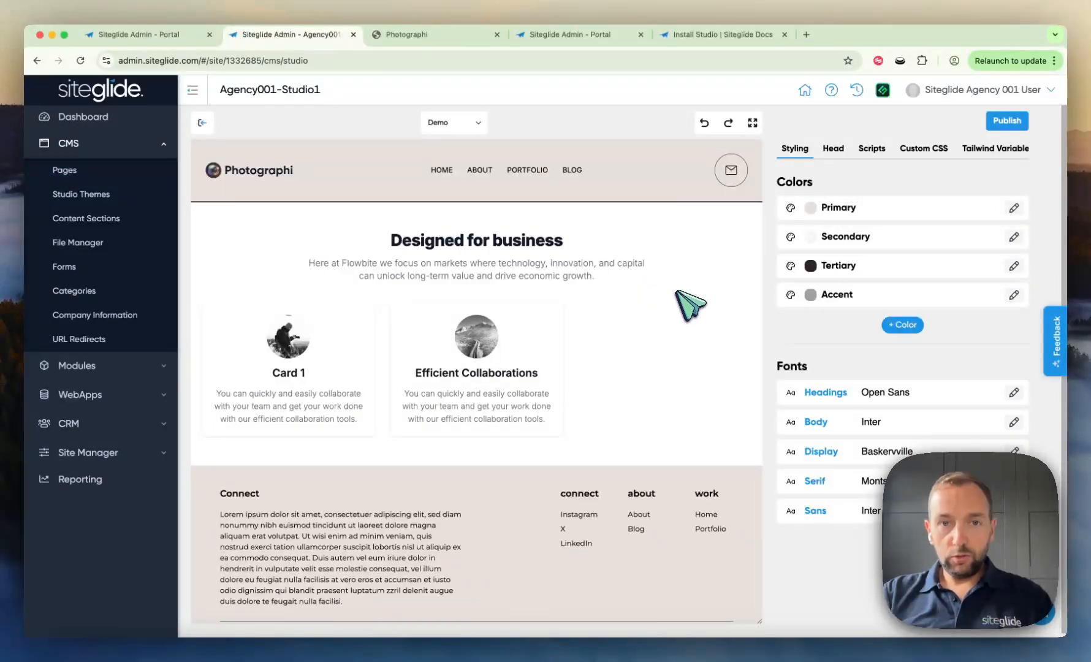
pyautogui.click(474, 126)
pyautogui.click(448, 175)
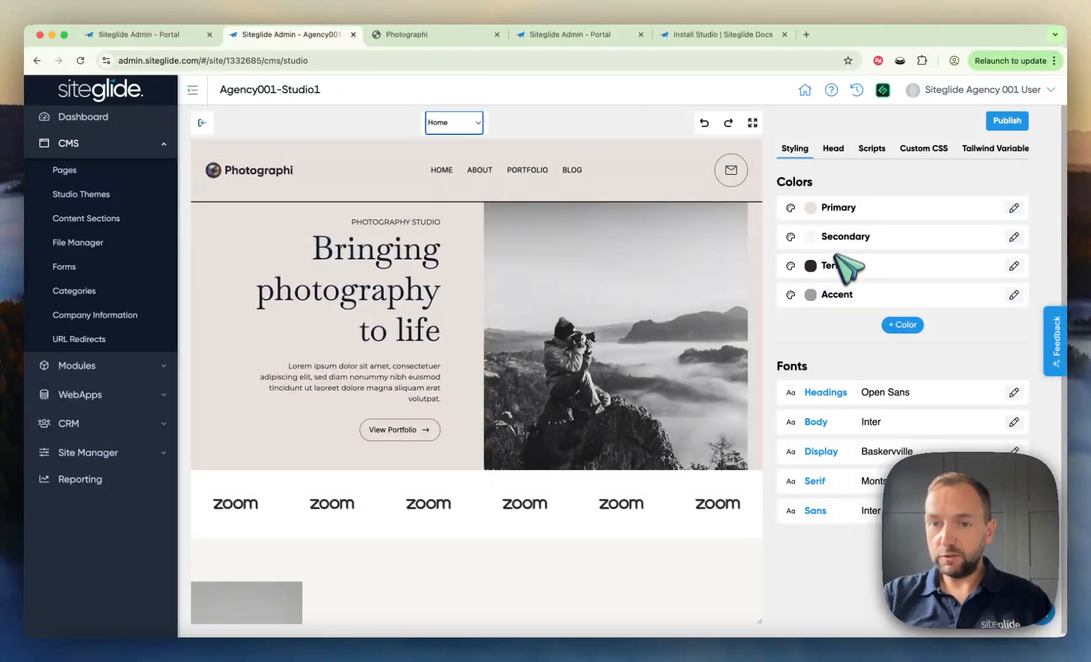
# Review the theme's Head, Scripts, Custom CSS and Tailwind Variable code, and return to its styling options.
pyautogui.click(841, 152)
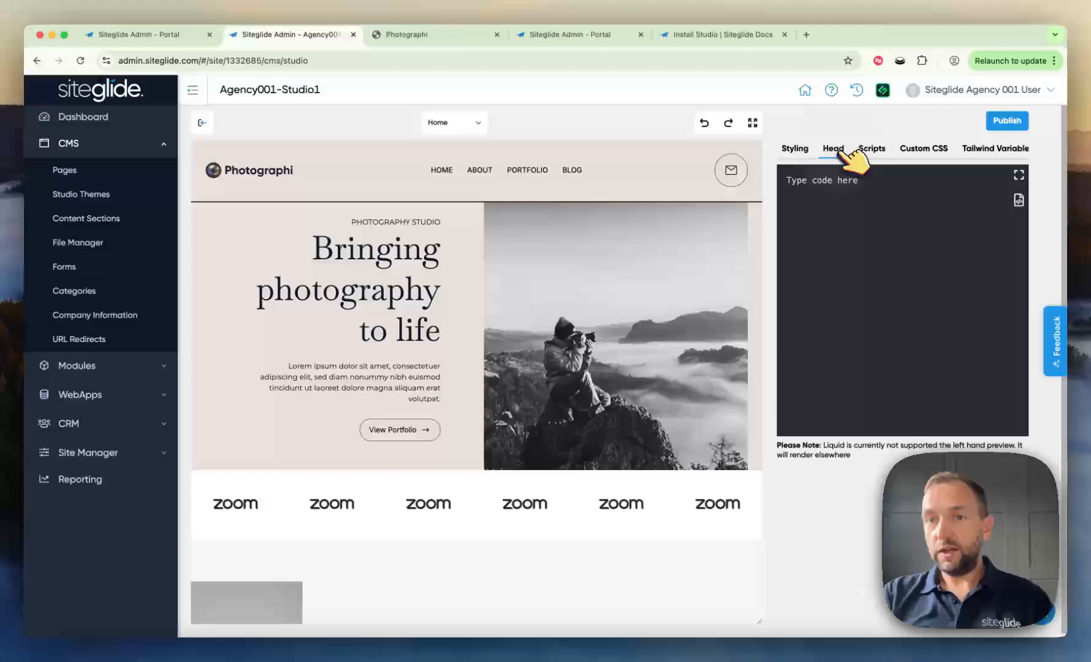
pyautogui.click(875, 149)
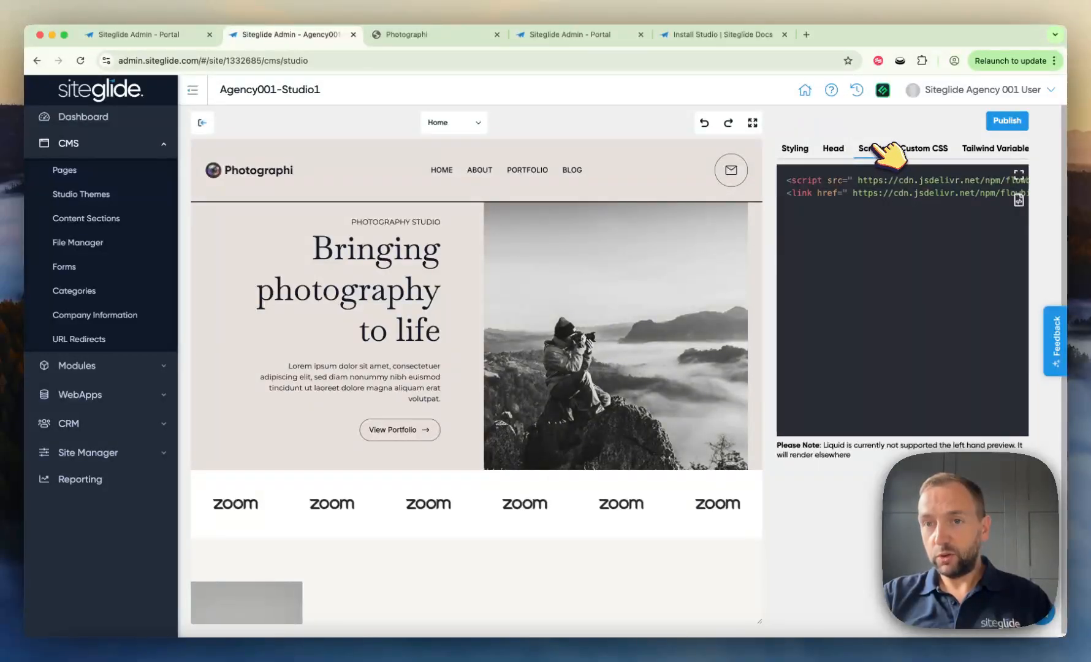
pyautogui.click(925, 149)
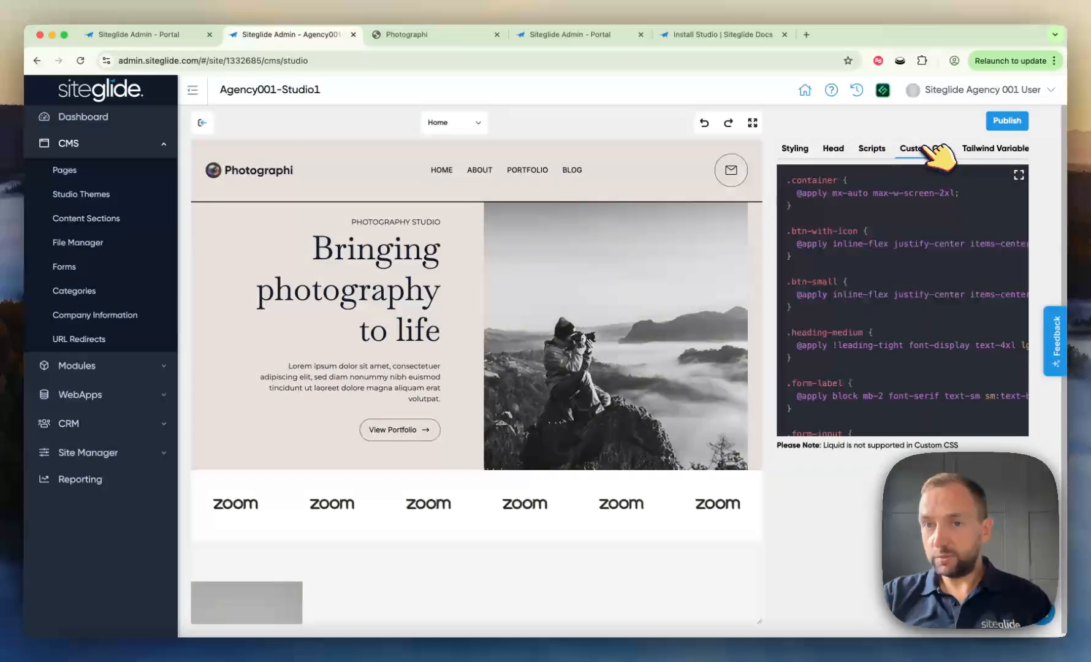
pyautogui.click(993, 149)
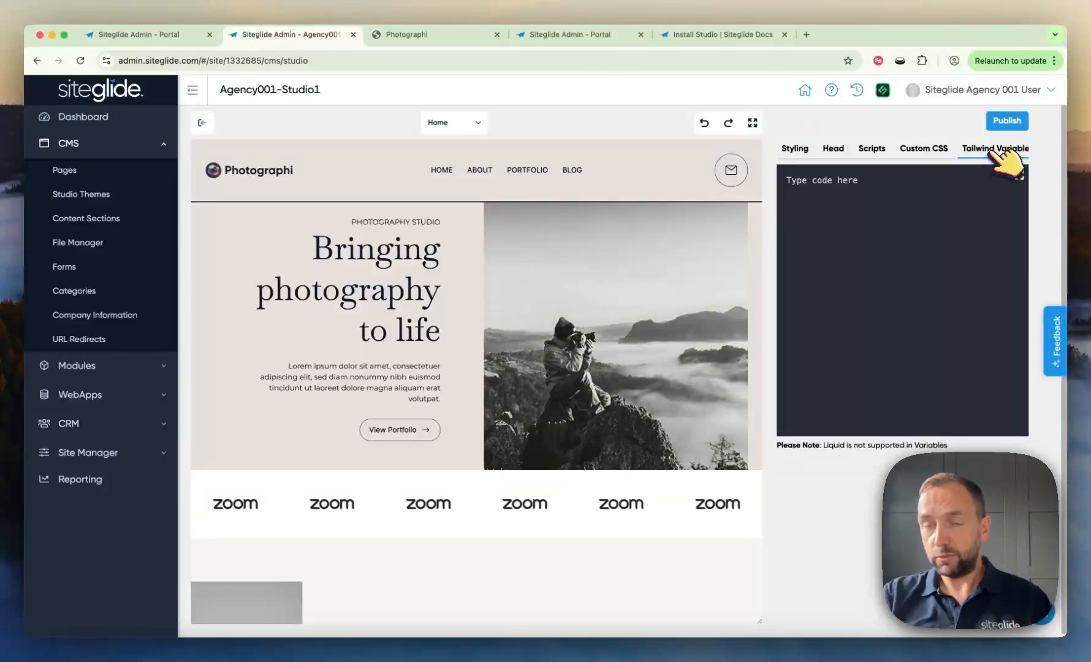
pyautogui.click(804, 150)
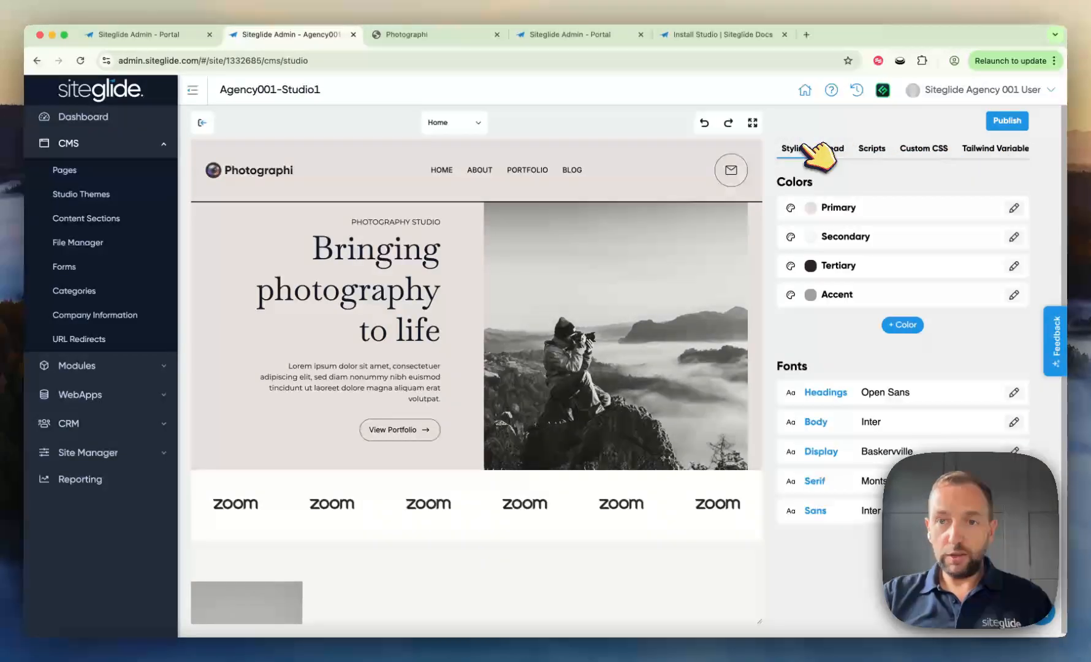
# Change the theme's Primary color to pale teal #dbe6e4, save it, and review the color across the Home page preview.
pyautogui.click(841, 208)
pyautogui.click(766, 288)
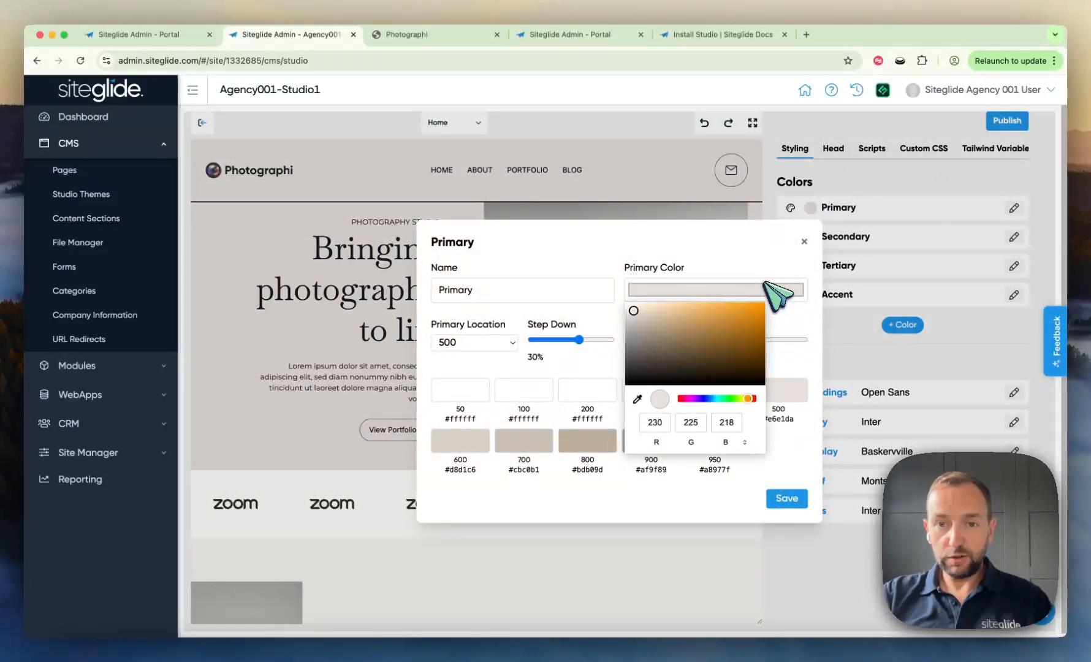
pyautogui.moveTo(733, 398); pyautogui.dragTo(719, 399)
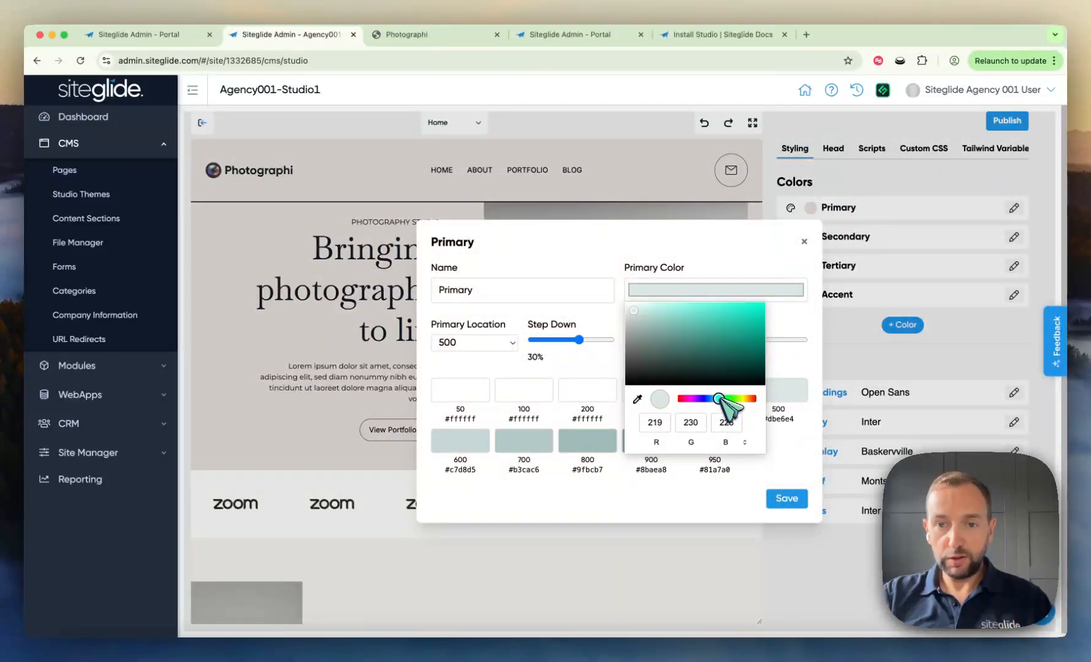
pyautogui.click(785, 498)
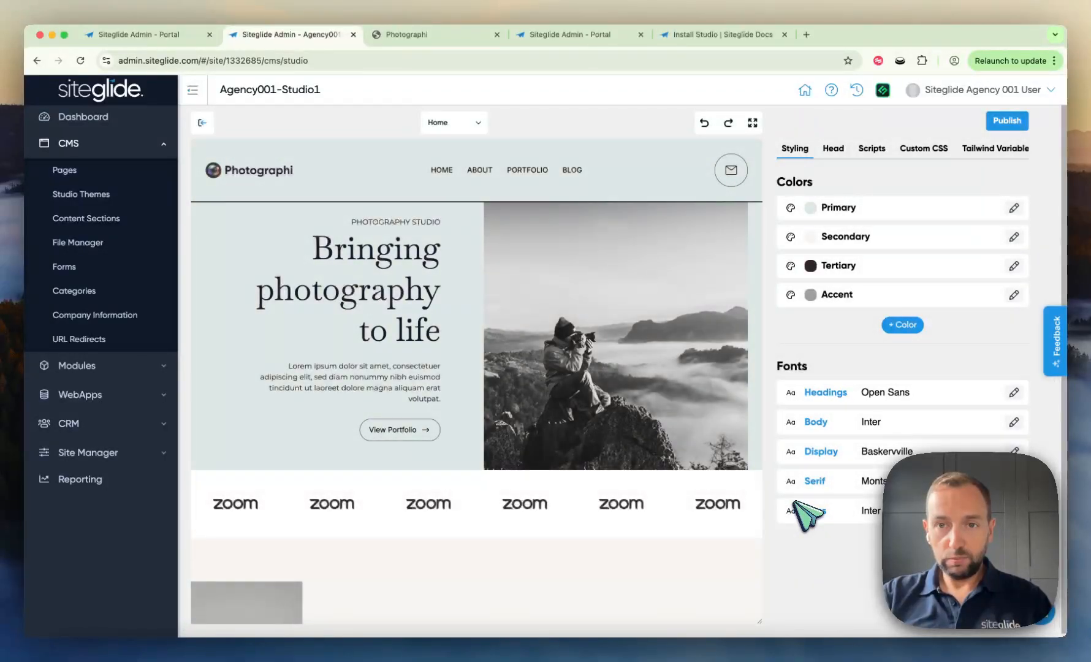
pyautogui.scroll(-15, 454, 380)
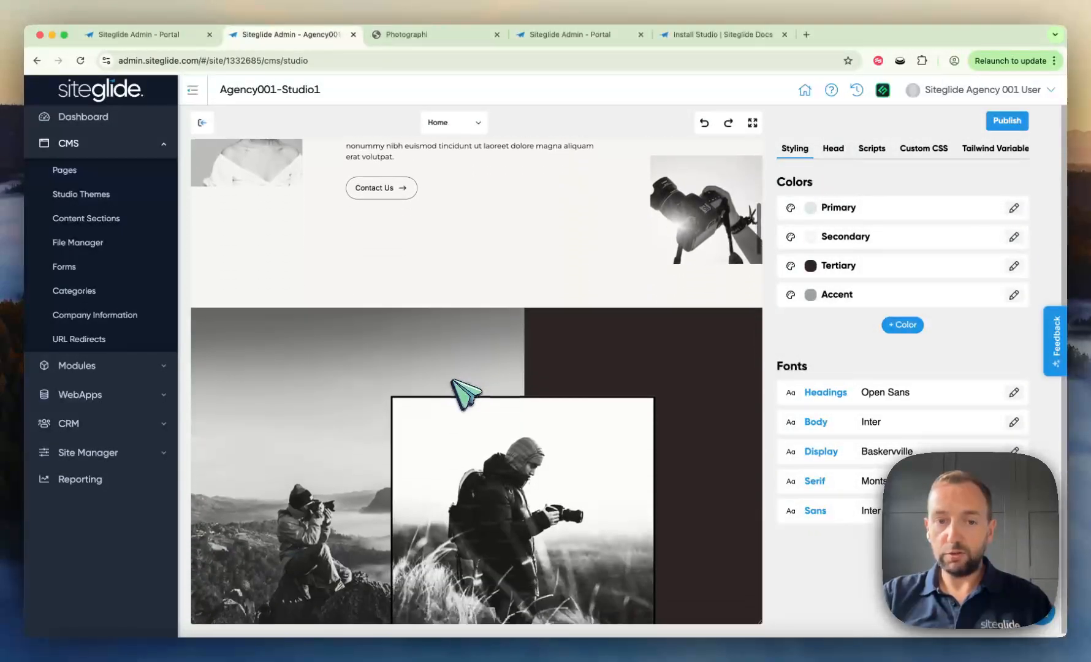
pyautogui.scroll(-5, 454, 381)
pyautogui.scroll(20, 454, 381)
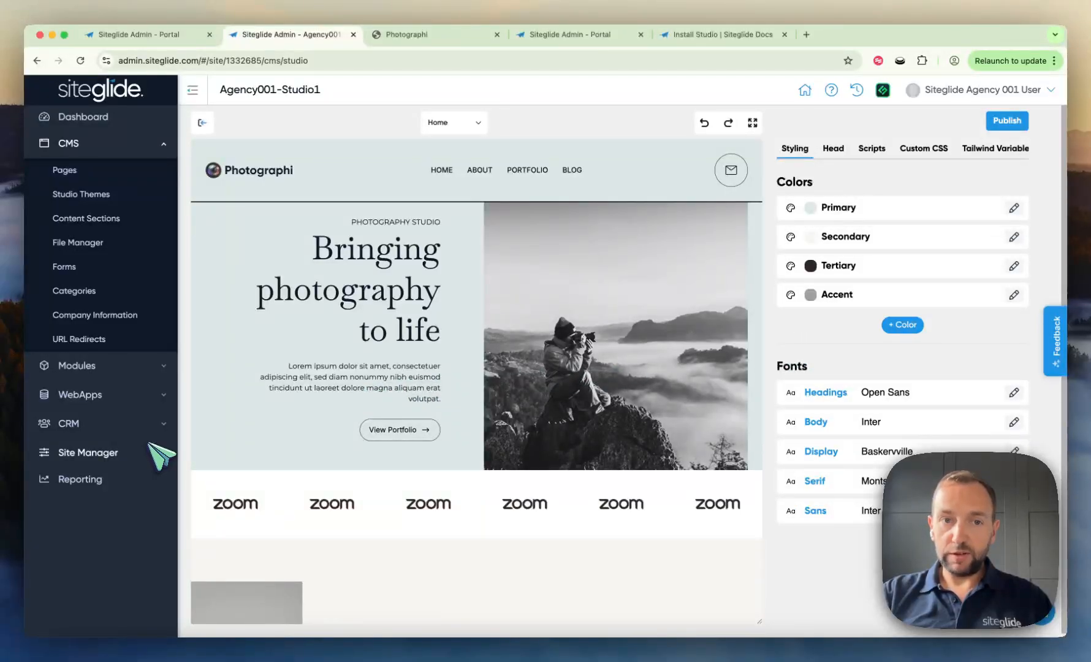
# Open the About page from the site's pages and go to its Main template for editing.
pyautogui.click(80, 171)
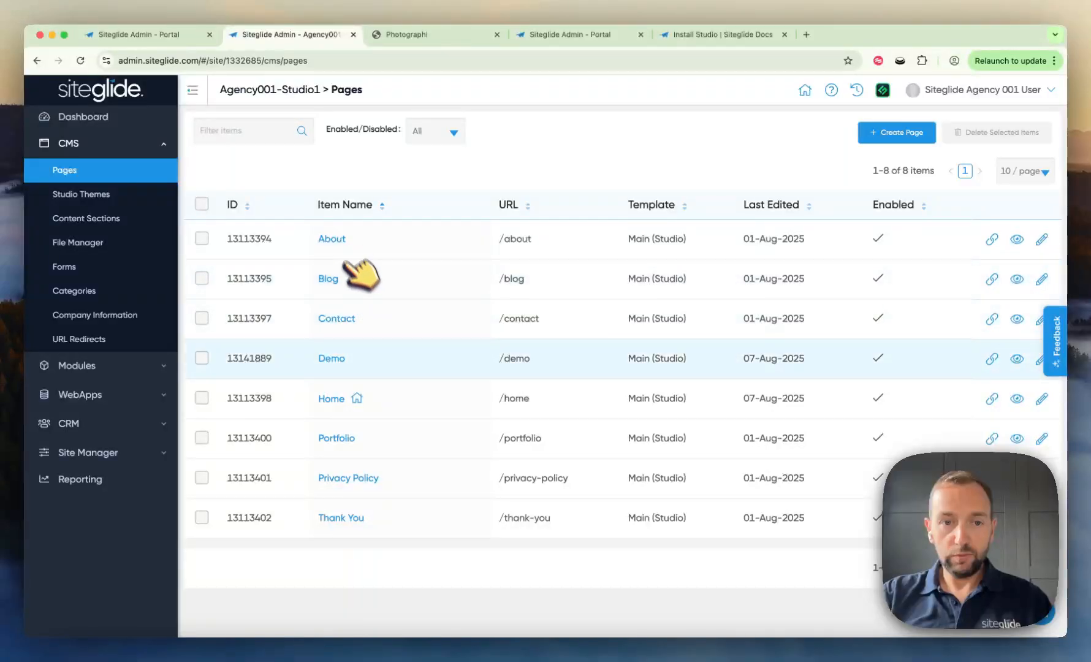
pyautogui.click(334, 239)
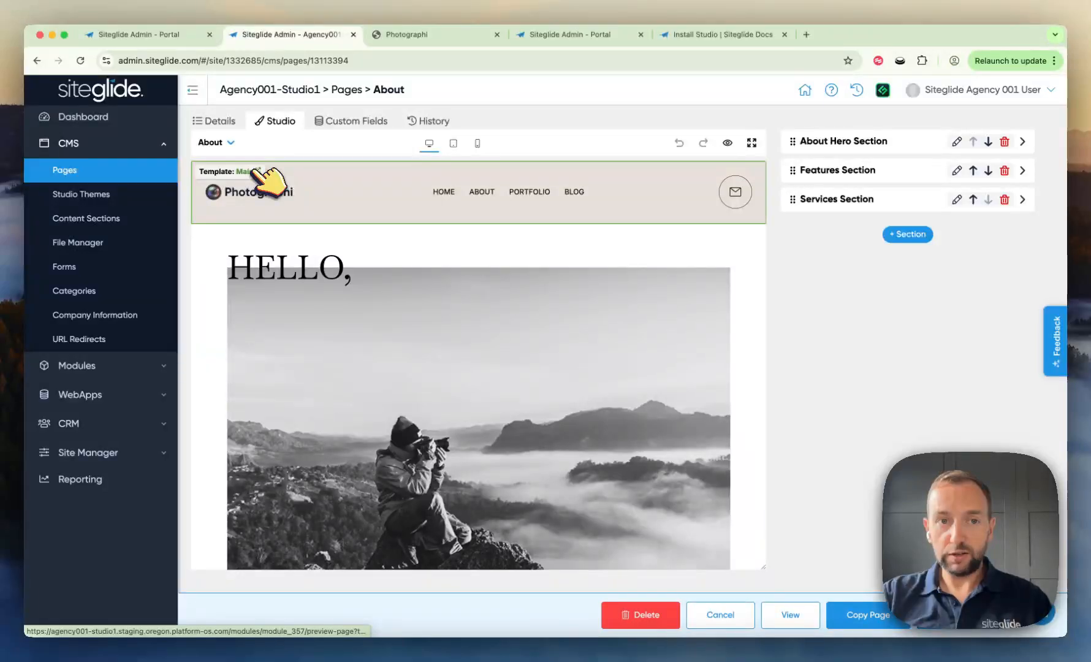
pyautogui.click(256, 174)
pyautogui.click(644, 149)
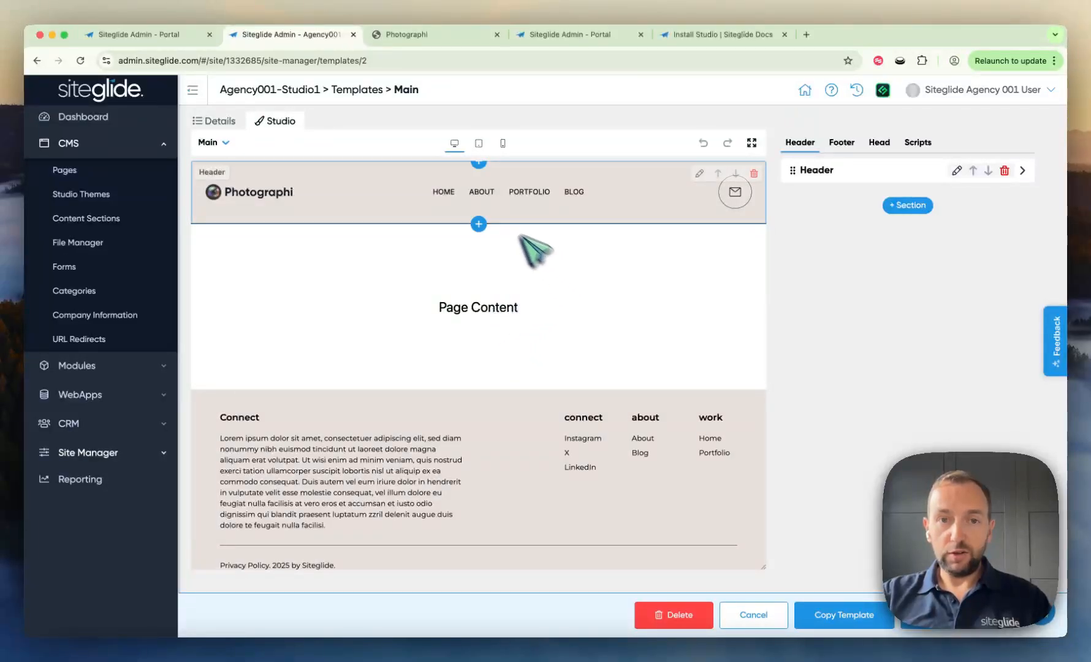
# Inspect the template header's About, Portfolio and Home navigation items and its logo and contact button fields.
pyautogui.click(484, 191)
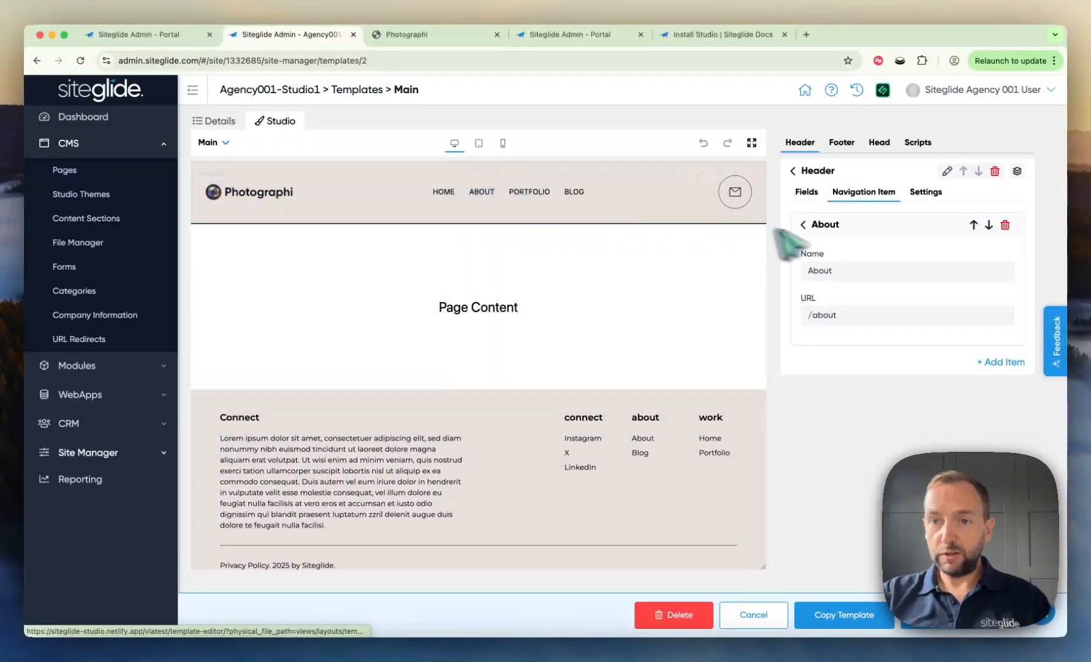
pyautogui.click(542, 192)
pyautogui.click(447, 191)
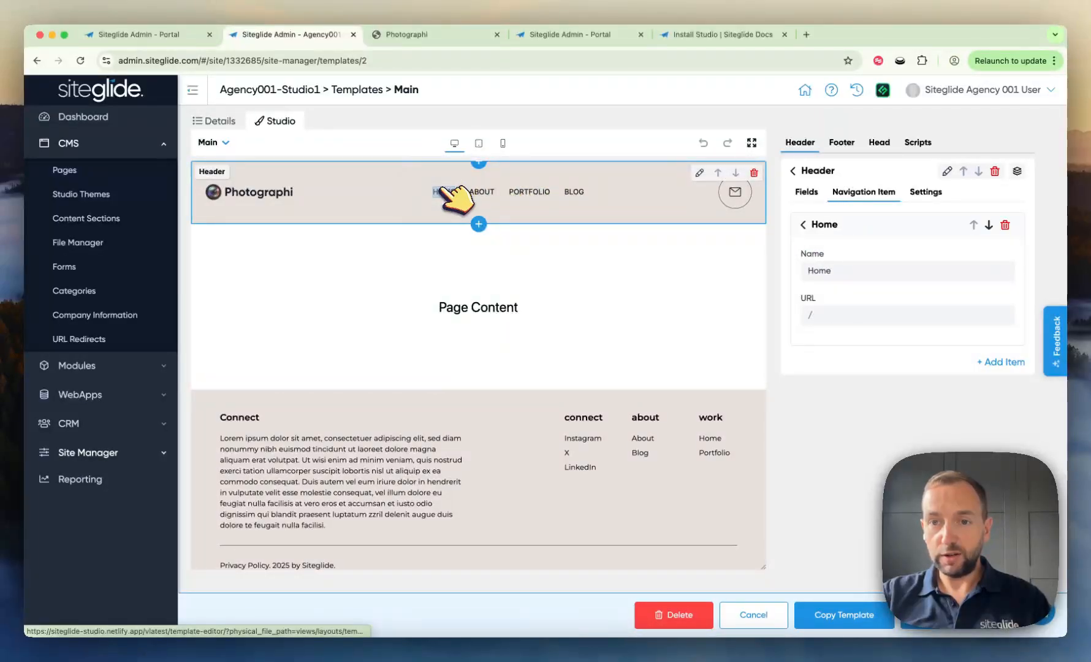
pyautogui.click(281, 193)
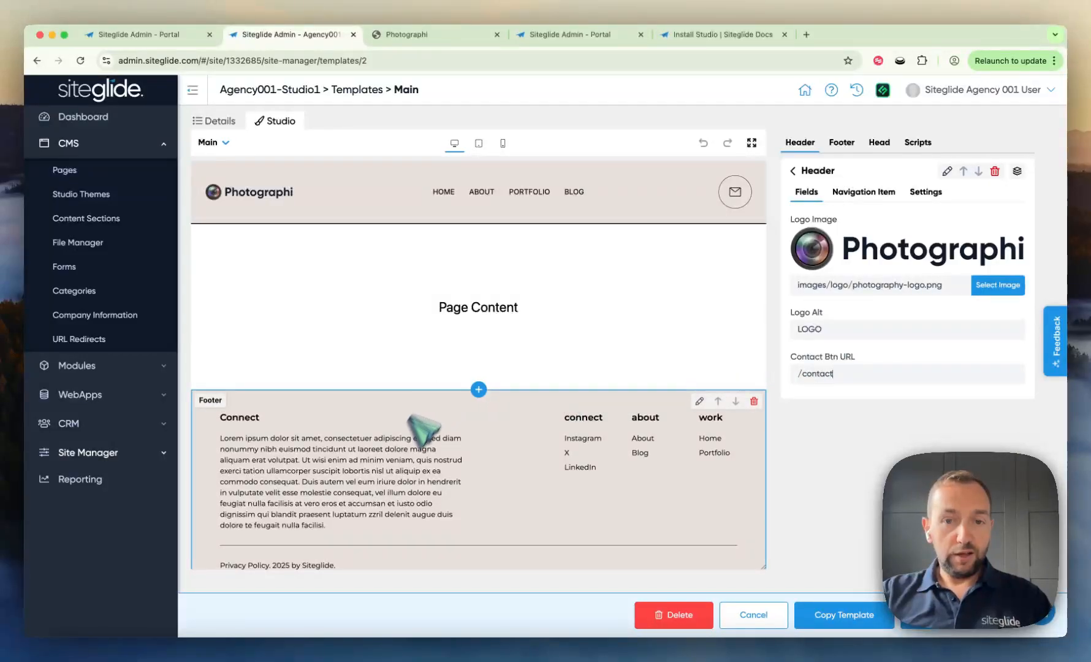
# Inspect the template footer's connect link group and its heading, content and copyright fields.
pyautogui.click(384, 481)
pyautogui.click(586, 440)
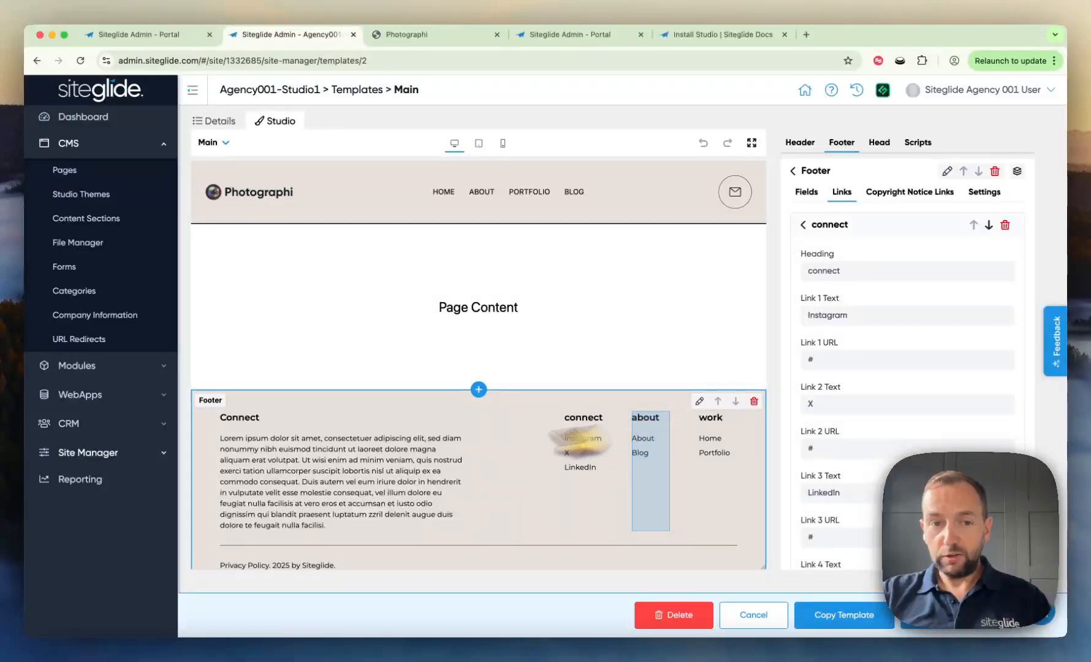
pyautogui.click(297, 477)
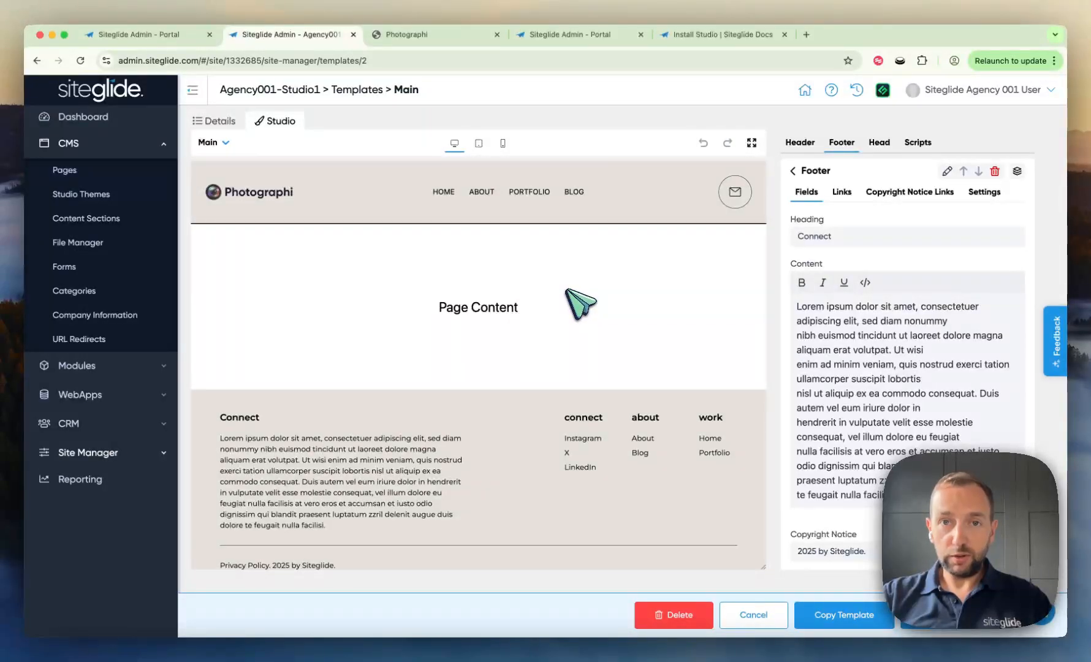
# Filter the Marketplace in the agency portal by the Template category and open the Studio Photography Template.
pyautogui.click(578, 36)
pyautogui.click(95, 341)
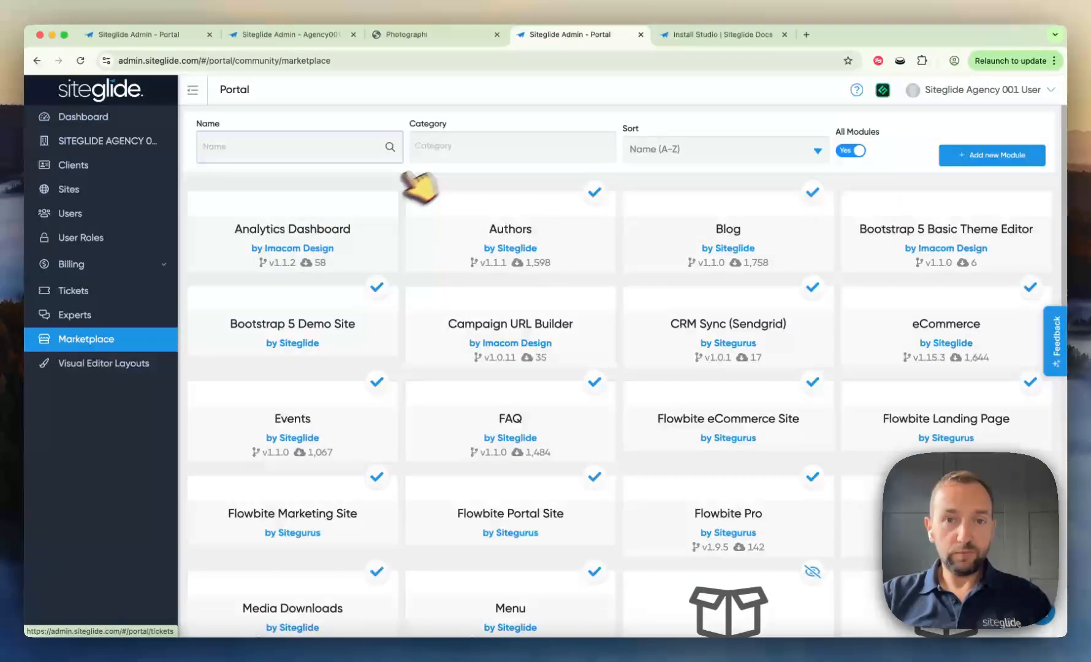
pyautogui.click(436, 157)
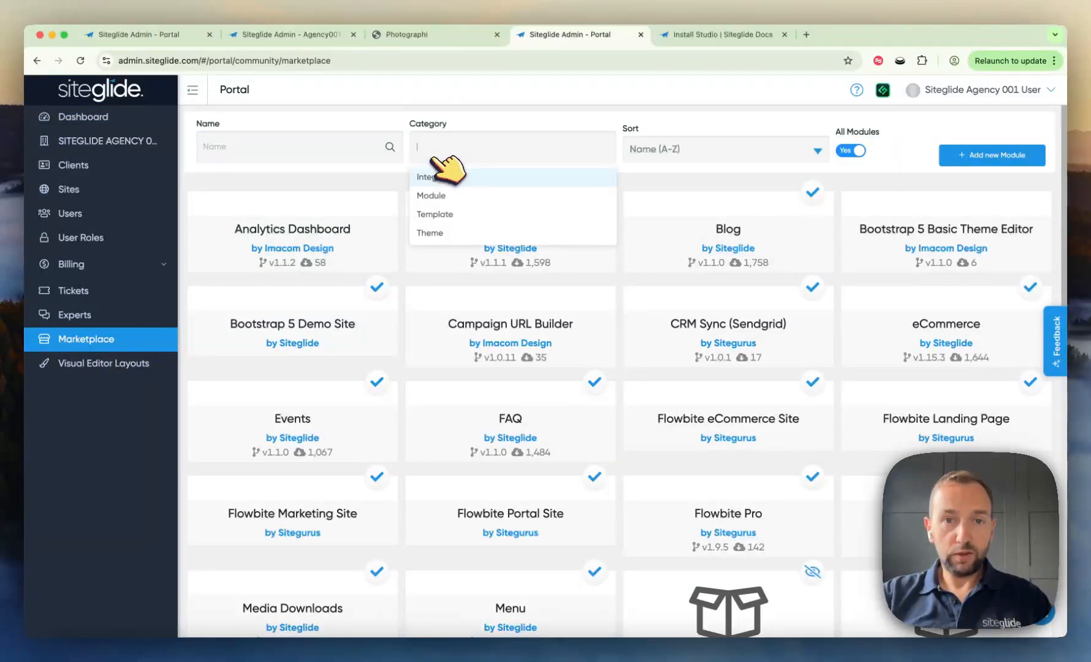
pyautogui.click(451, 214)
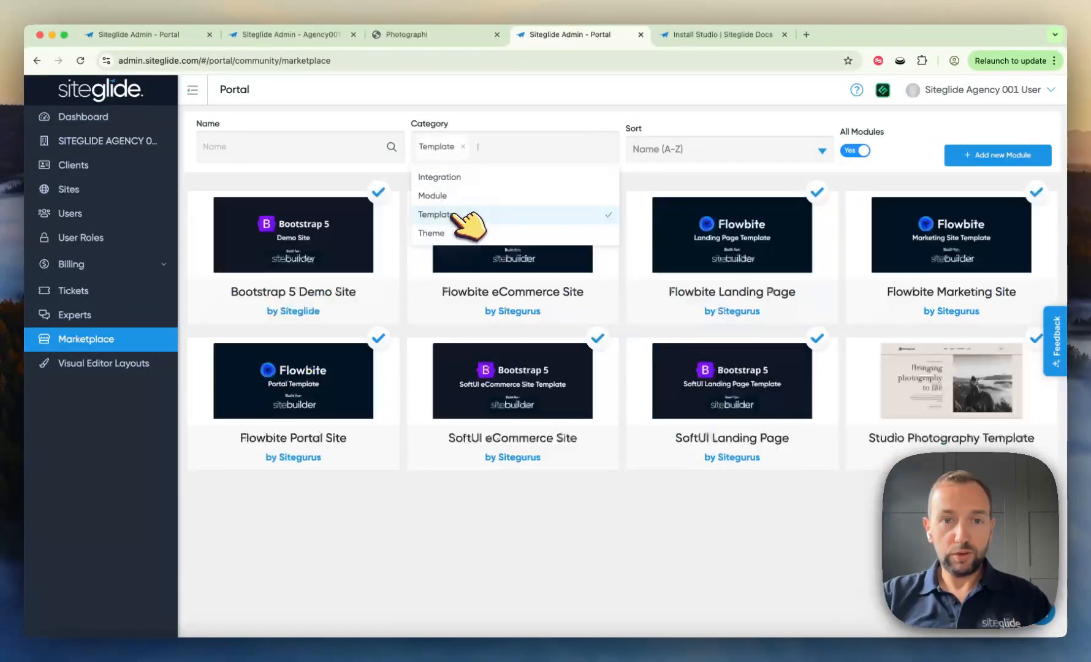
pyautogui.click(801, 587)
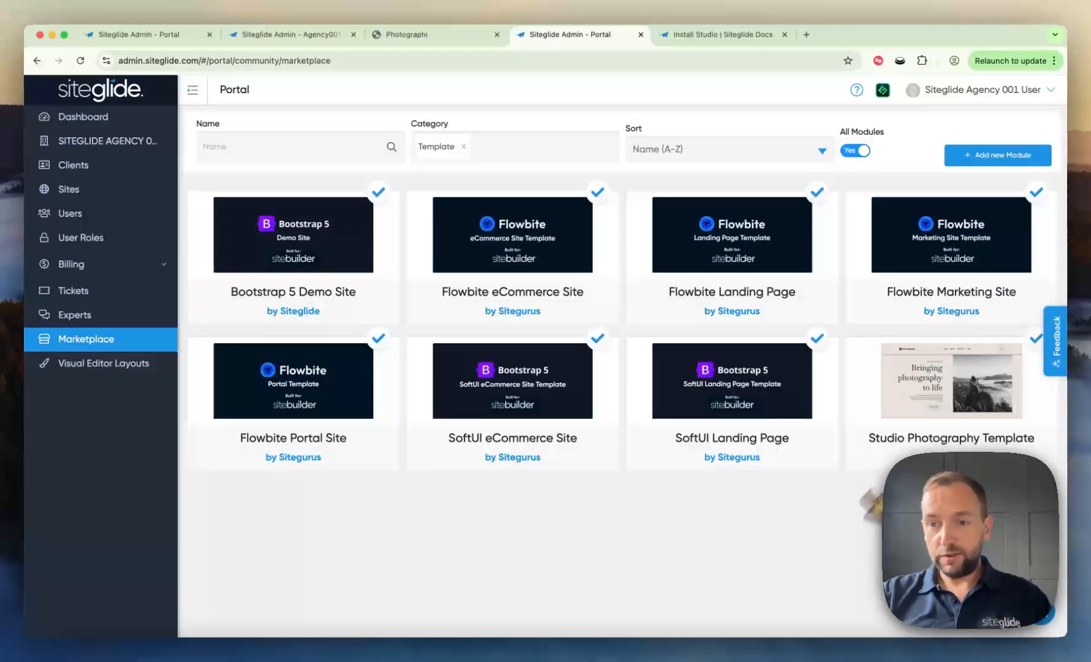
pyautogui.click(949, 391)
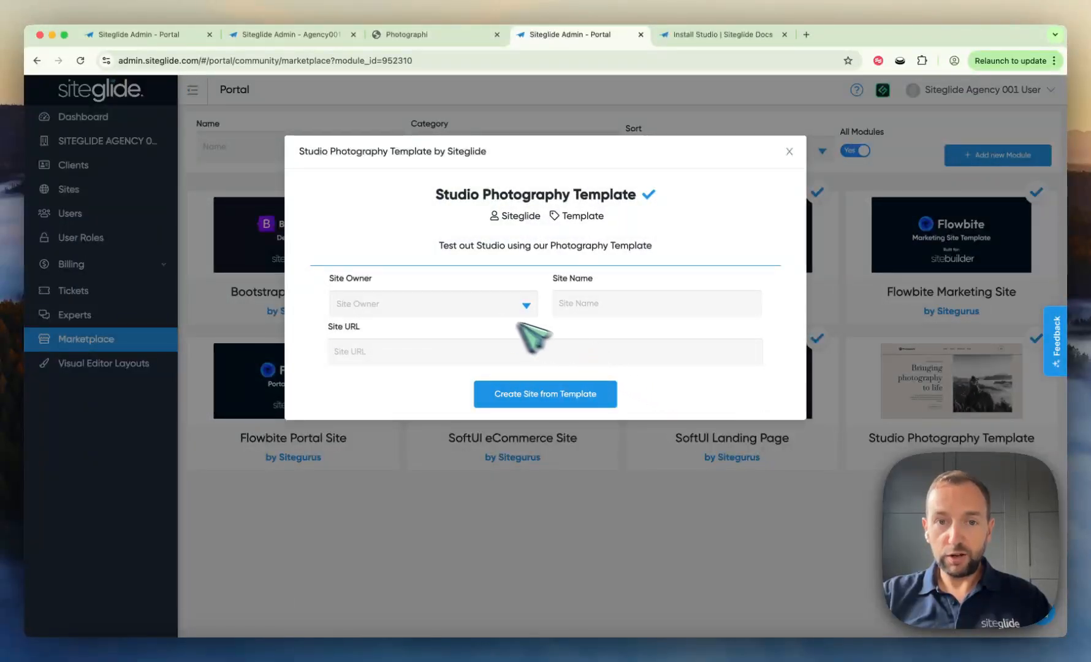